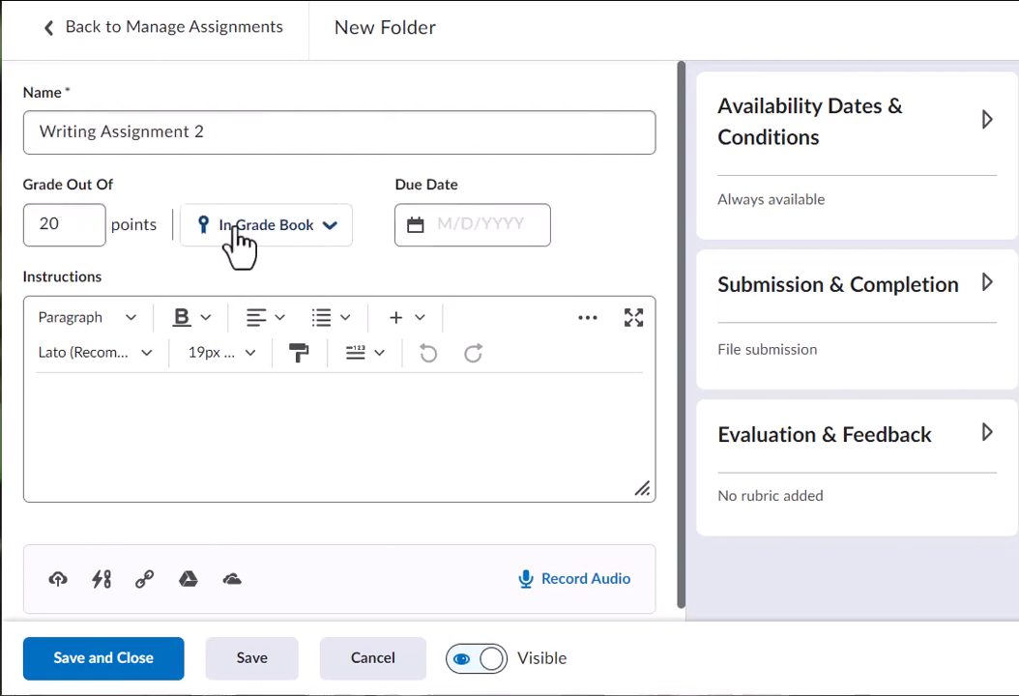
- Set Writing Assignment 2 to create and link to a new grade item in the grade book
{"action": "left_click", "coordinate": [331, 231]}
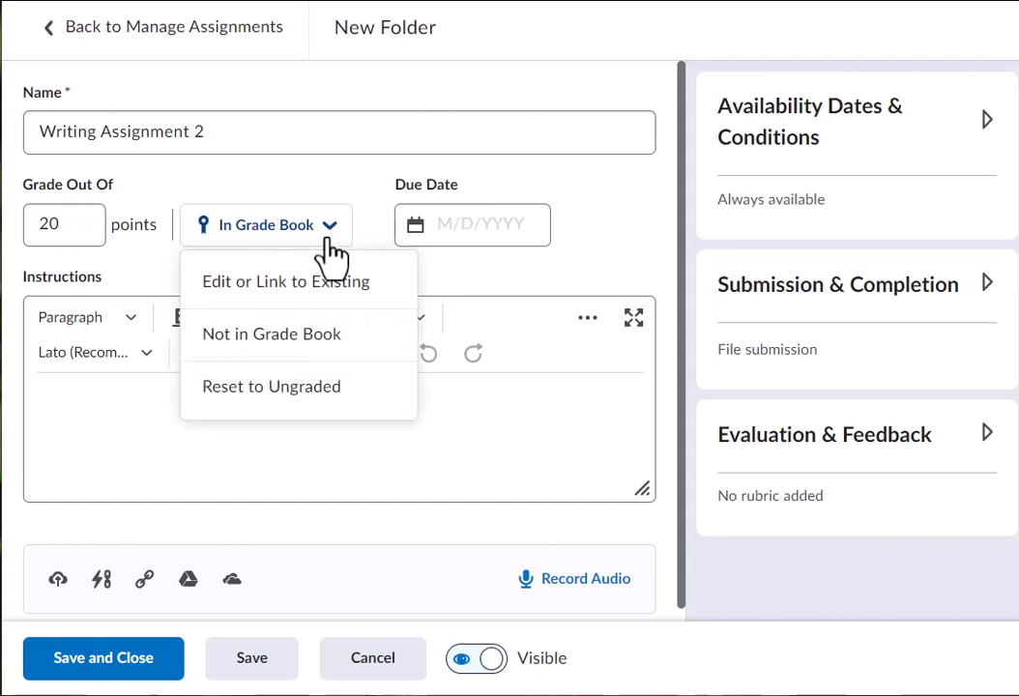
{"action": "left_click", "coordinate": [312, 286]}
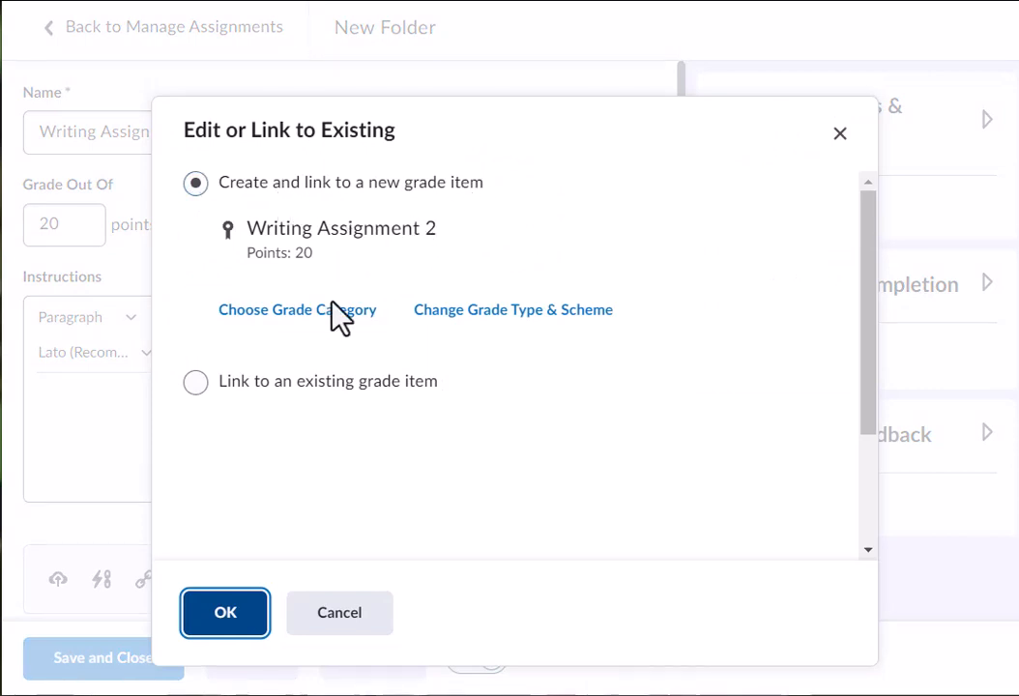
{"action": "left_click", "coordinate": [225, 613]}
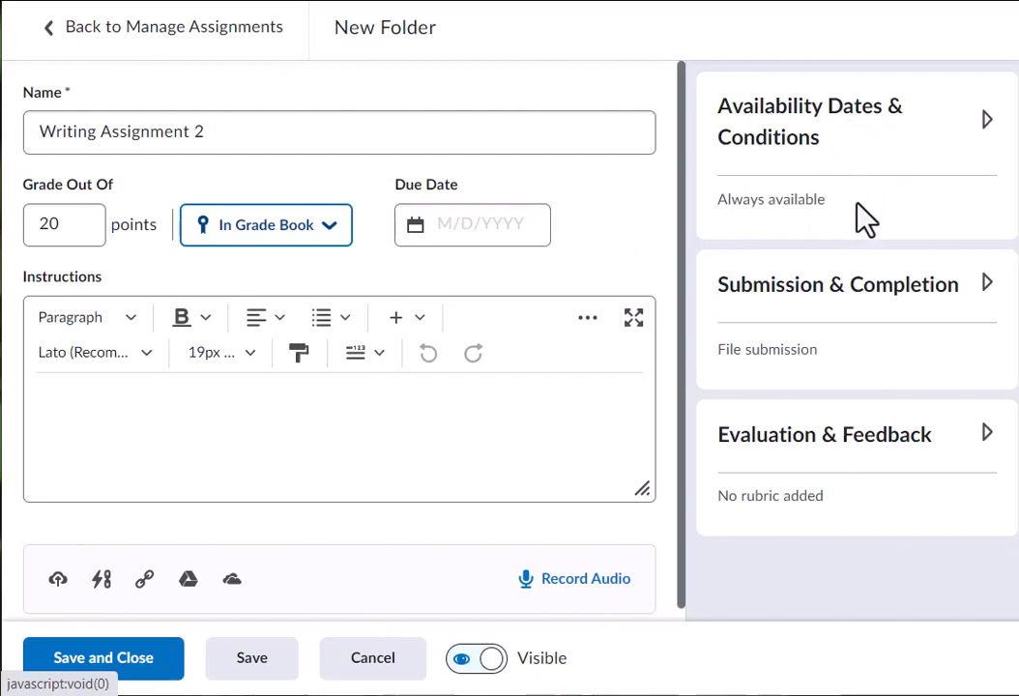
- Review the assignment's availability dates and the options for adding a release condition
{"action": "left_click", "coordinate": [827, 141]}
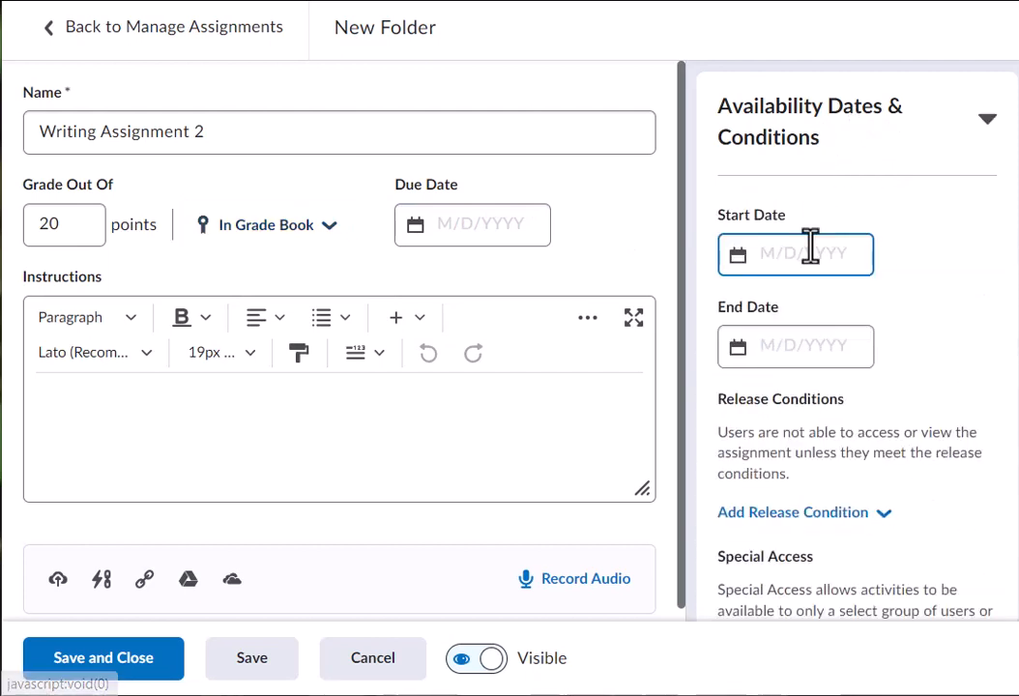
{"action": "scroll", "coordinate": [804, 339], "scroll_direction": "down", "scroll_amount": 1}
{"action": "scroll", "coordinate": [804, 339], "scroll_direction": "down", "scroll_amount": 4}
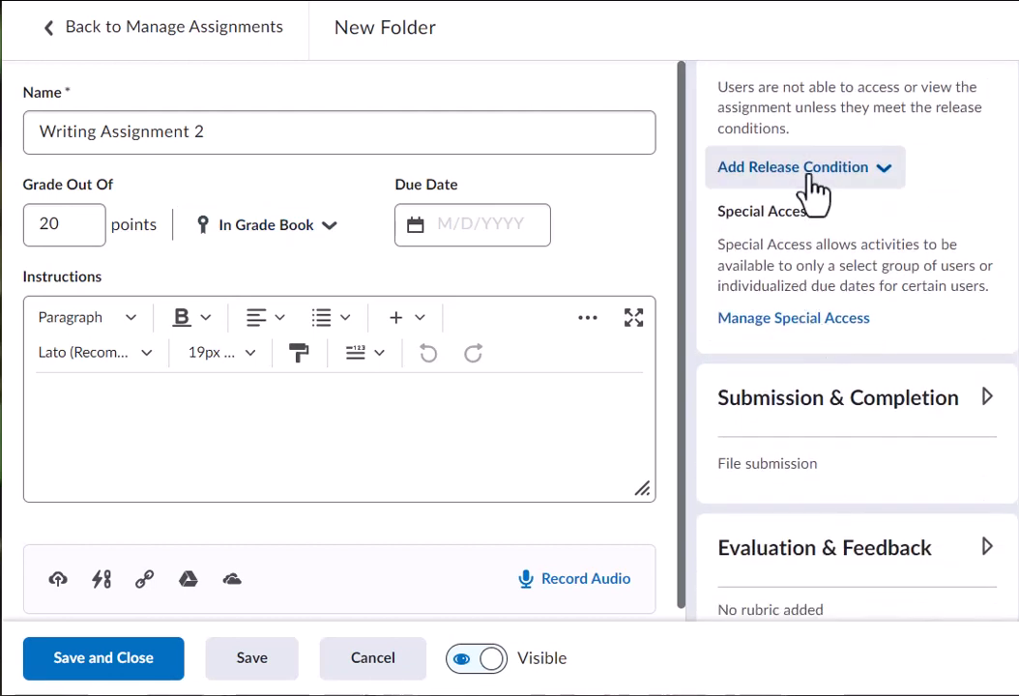
{"action": "left_click", "coordinate": [815, 170]}
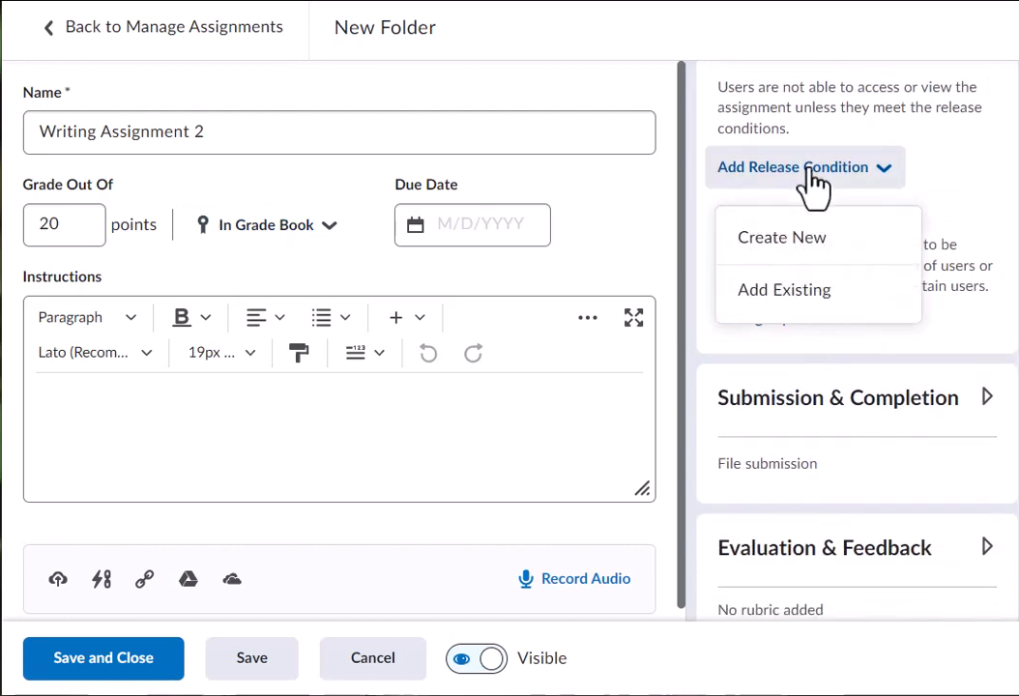
{"action": "left_click", "coordinate": [812, 172]}
- In the Submission & Completion settings, assign the assignment to the Week 1 category
{"action": "scroll", "coordinate": [808, 232], "scroll_direction": "down", "scroll_amount": 1}
{"action": "left_click", "coordinate": [849, 356]}
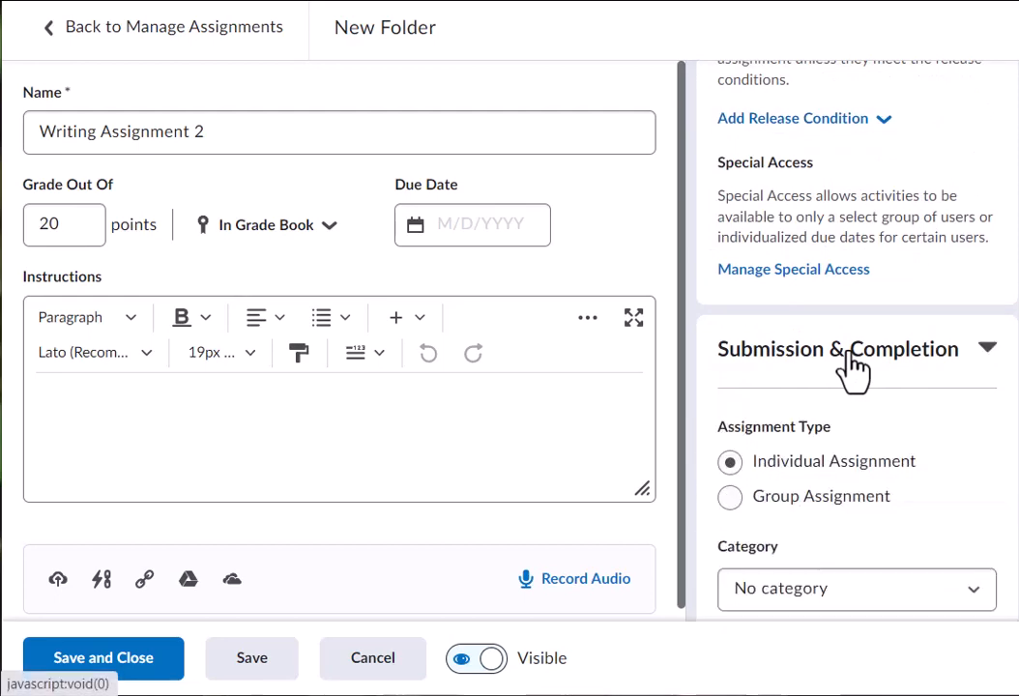
{"action": "scroll", "coordinate": [856, 363], "scroll_direction": "down", "scroll_amount": 5}
{"action": "scroll", "coordinate": [837, 334], "scroll_direction": "up", "scroll_amount": 2}
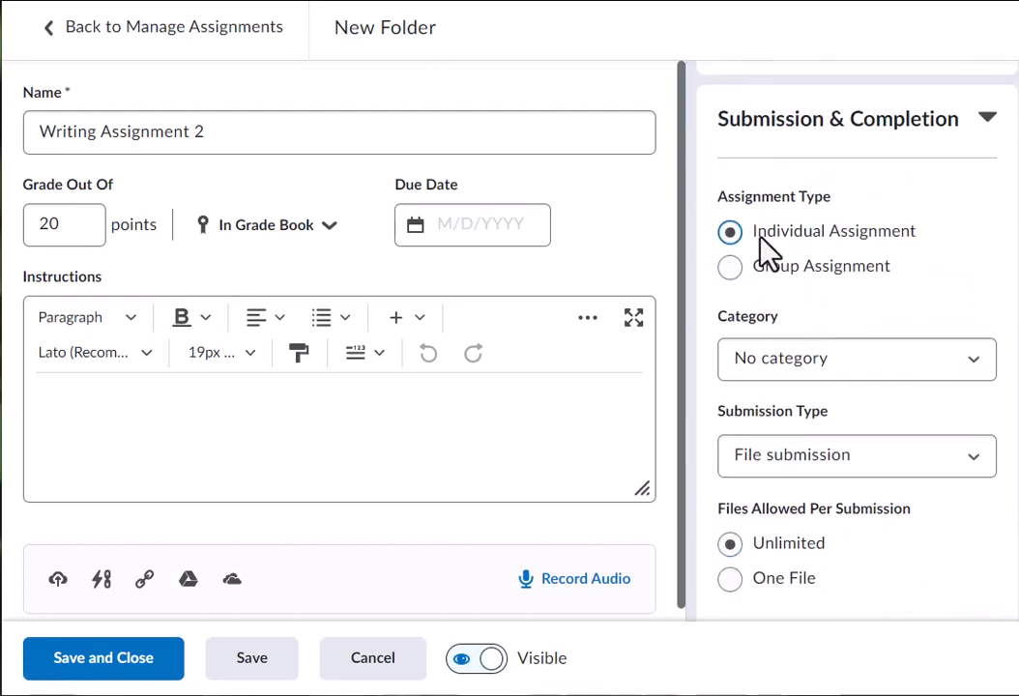
{"action": "scroll", "coordinate": [785, 271], "scroll_direction": "down", "scroll_amount": 3}
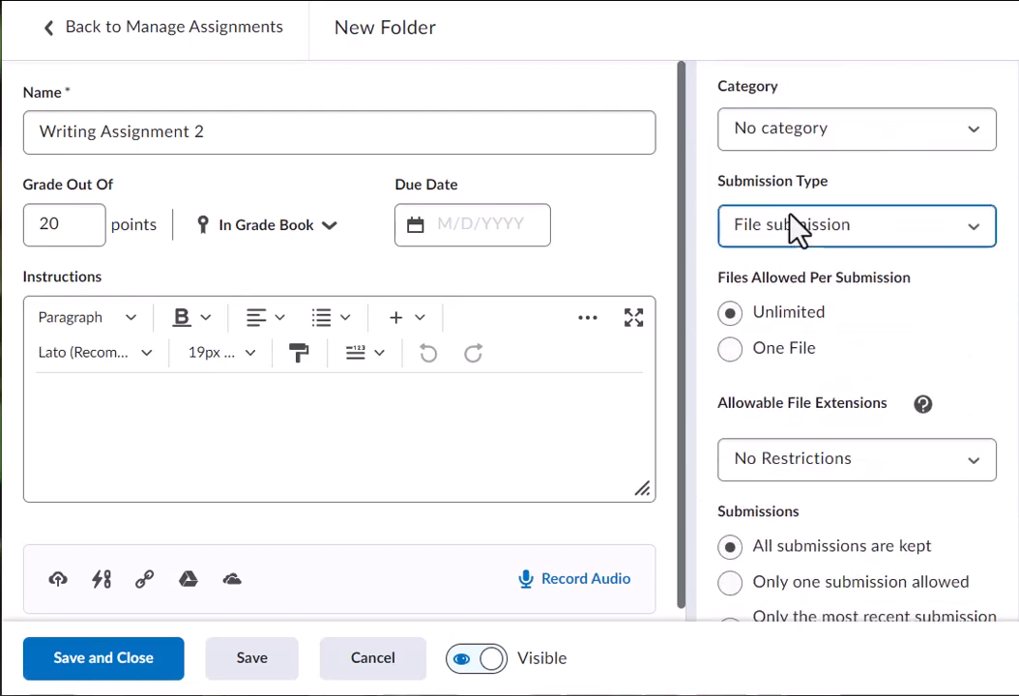
{"action": "left_click", "coordinate": [775, 135]}
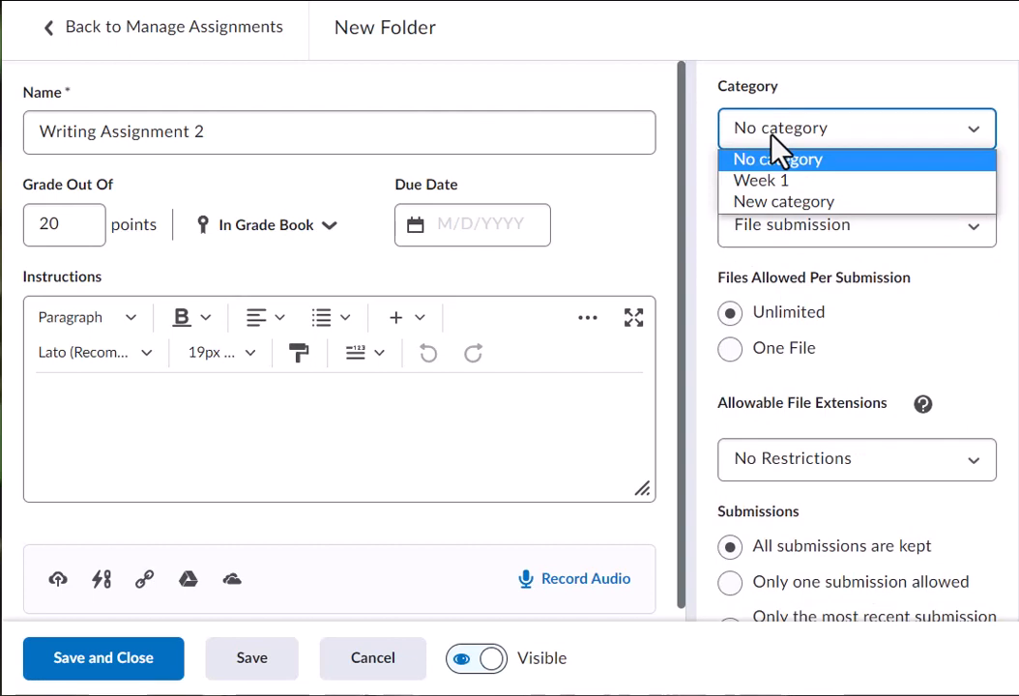
{"action": "left_click", "coordinate": [772, 182]}
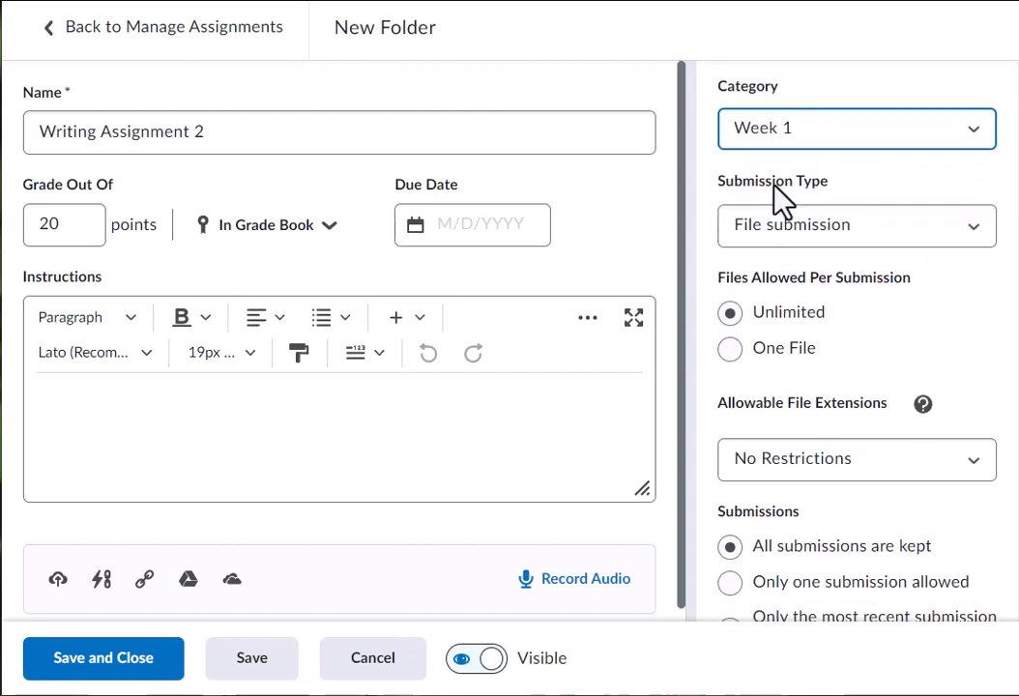
- Choose File submission as the assignment's submission type
{"action": "scroll", "coordinate": [778, 194], "scroll_direction": "down", "scroll_amount": 1}
{"action": "left_click", "coordinate": [764, 116]}
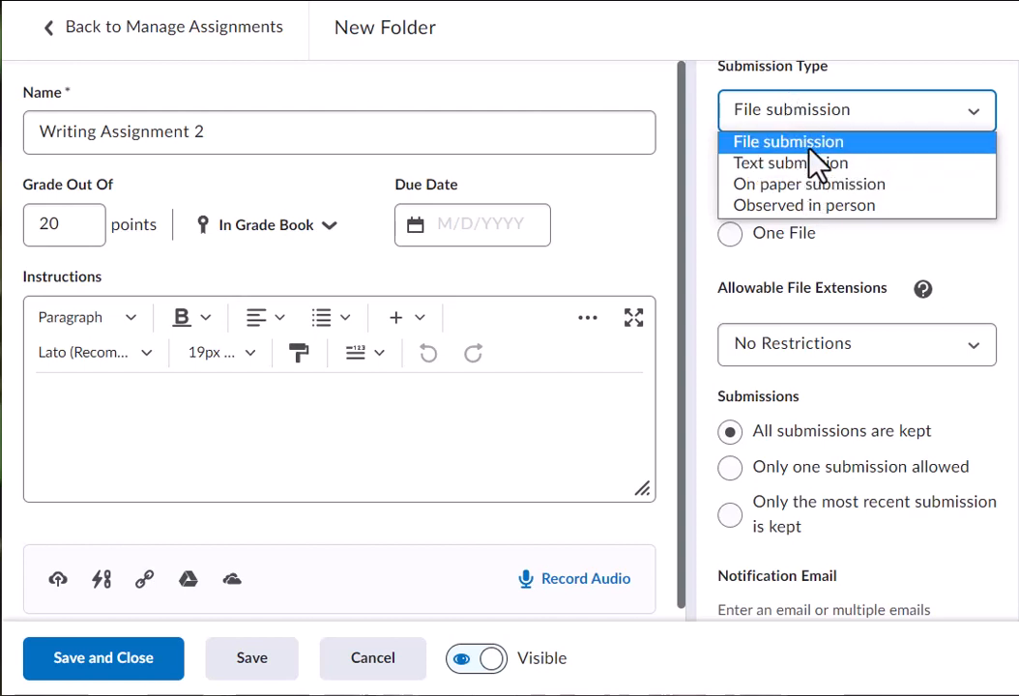
{"action": "left_click", "coordinate": [812, 151]}
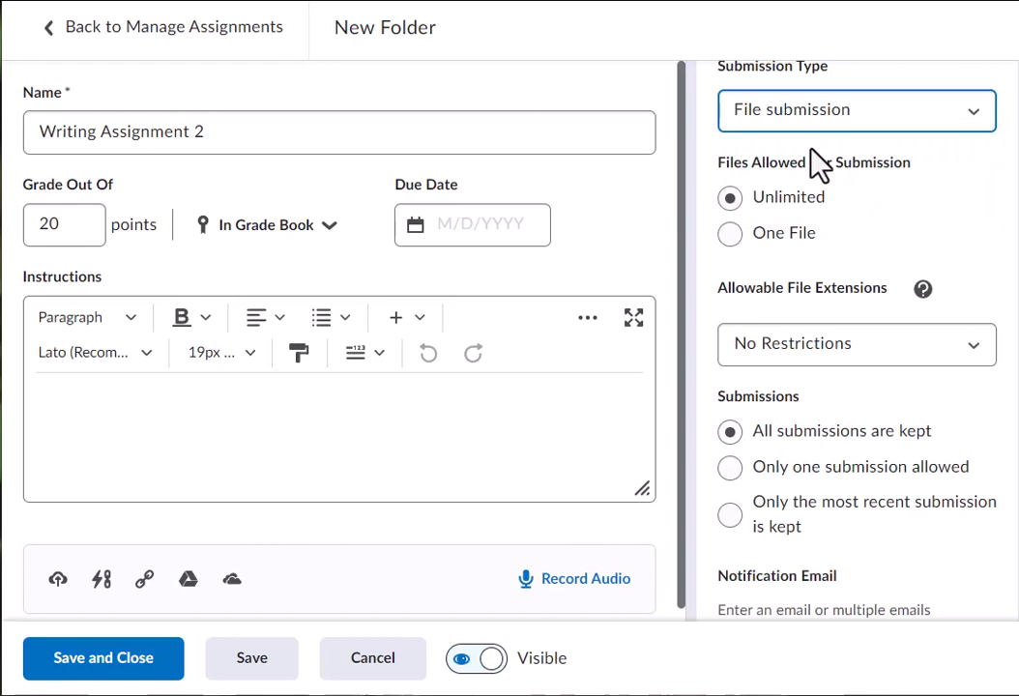
- Review the allowable file extensions, the rules for keeping submissions and the notification email field
{"action": "scroll", "coordinate": [817, 174], "scroll_direction": "down", "scroll_amount": 2}
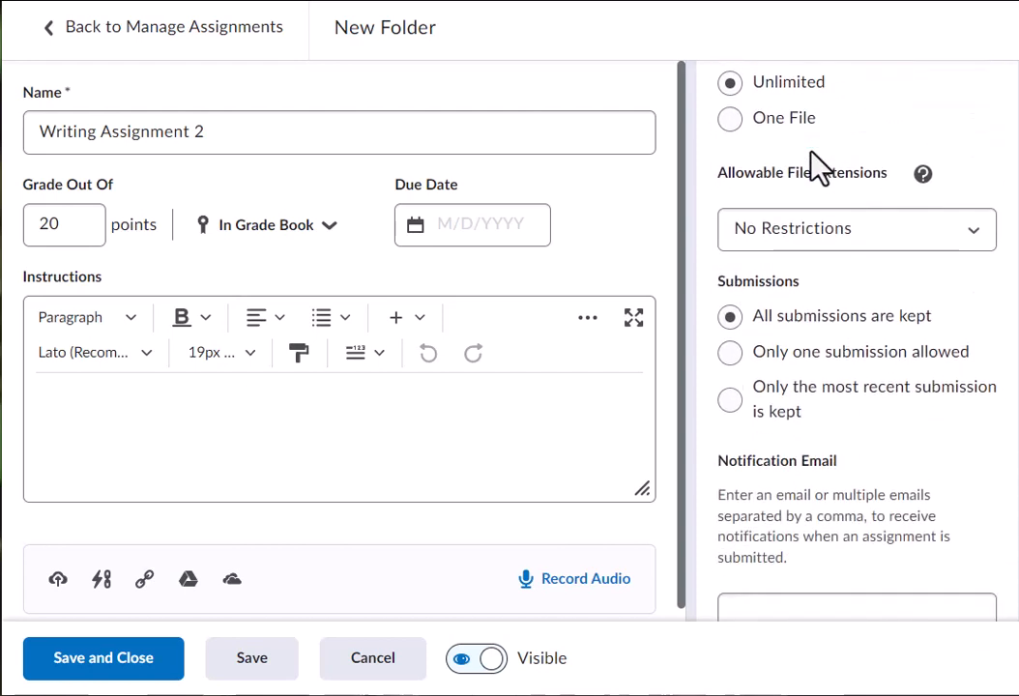
{"action": "left_click", "coordinate": [796, 241]}
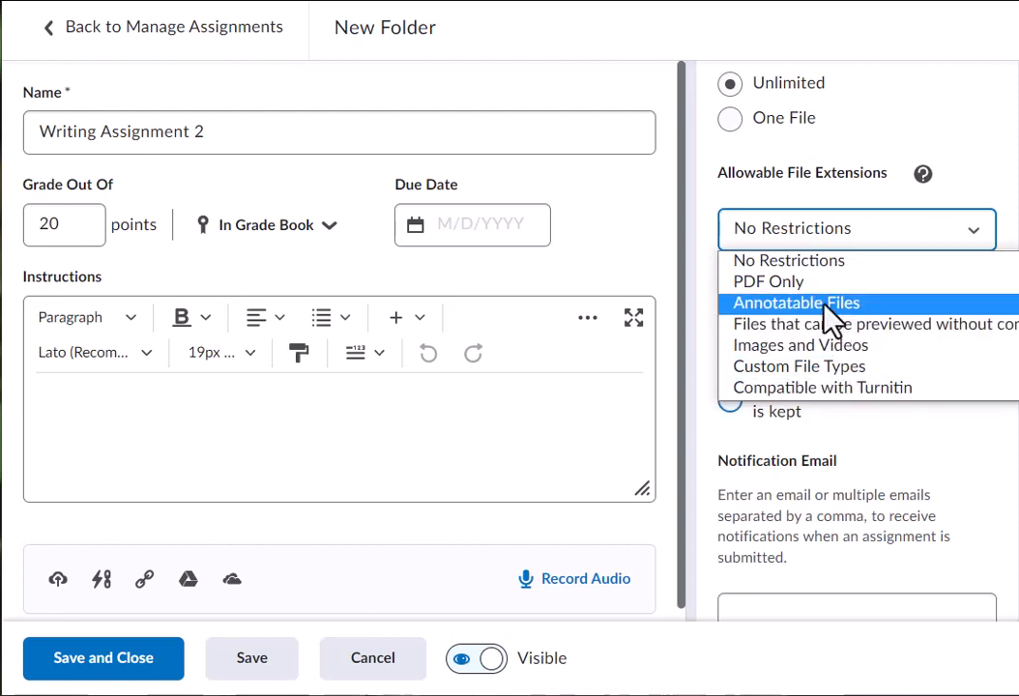
{"action": "left_click", "coordinate": [807, 191]}
{"action": "scroll", "coordinate": [813, 205], "scroll_direction": "down", "scroll_amount": 3}
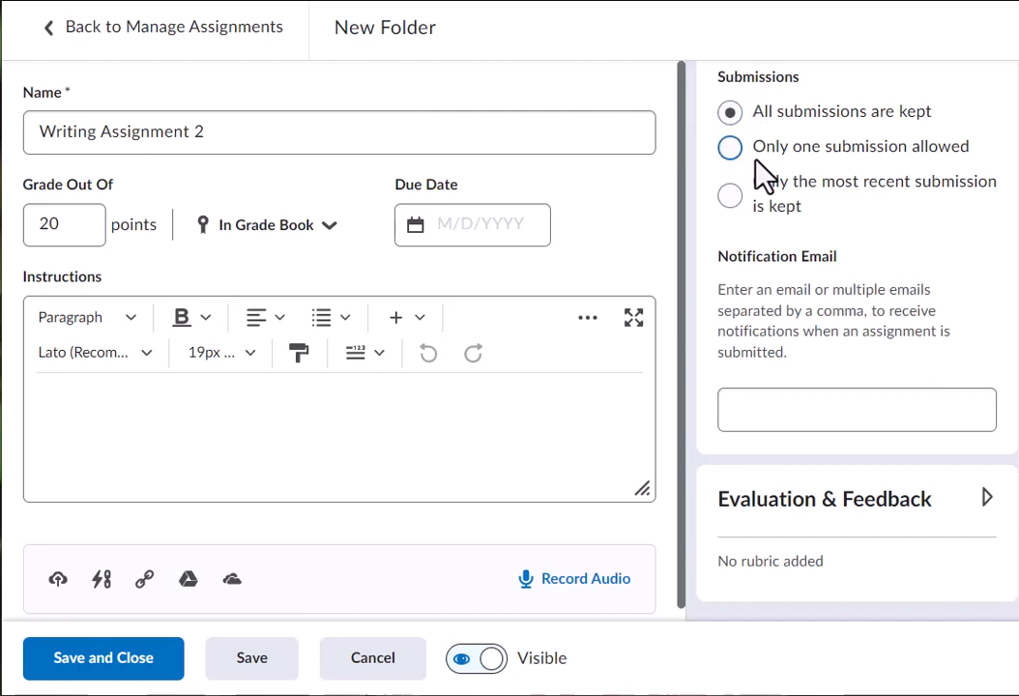
{"action": "left_click", "coordinate": [785, 406]}
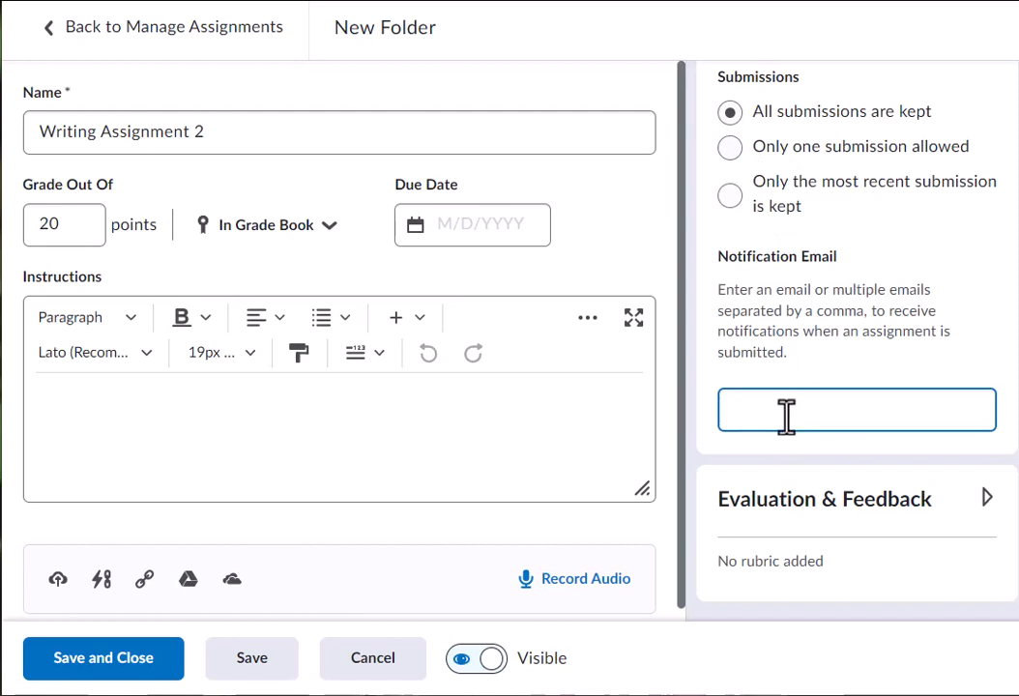
- Open the Turnitin integration settings under Evaluation & Feedback and enable the Similarity Report for this folder
{"action": "left_click", "coordinate": [818, 521]}
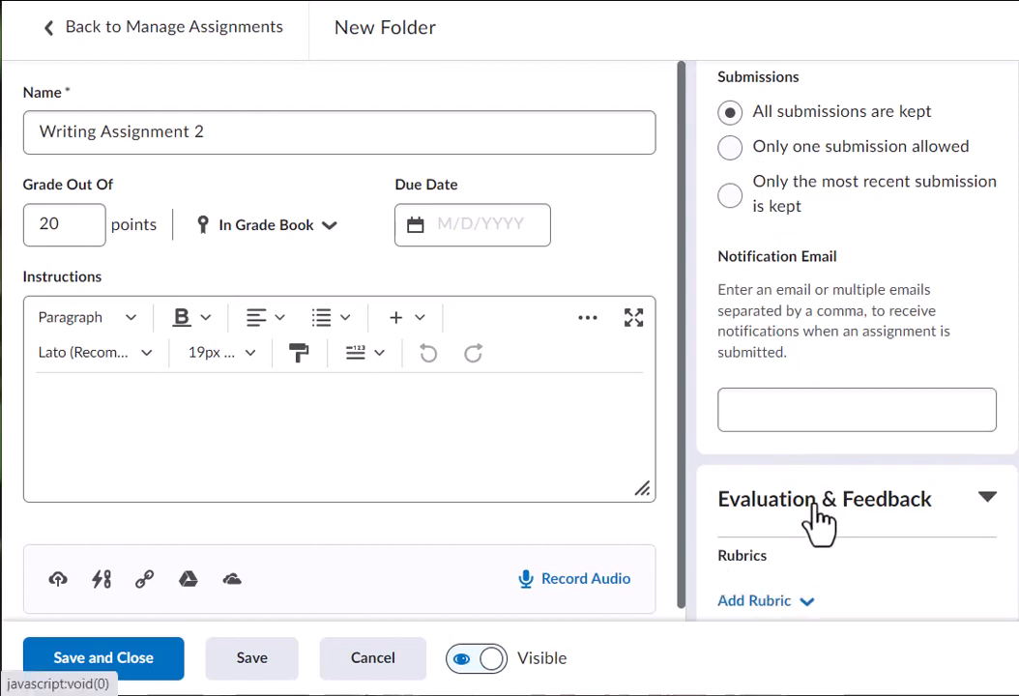
{"action": "scroll", "coordinate": [819, 503], "scroll_direction": "down", "scroll_amount": 3}
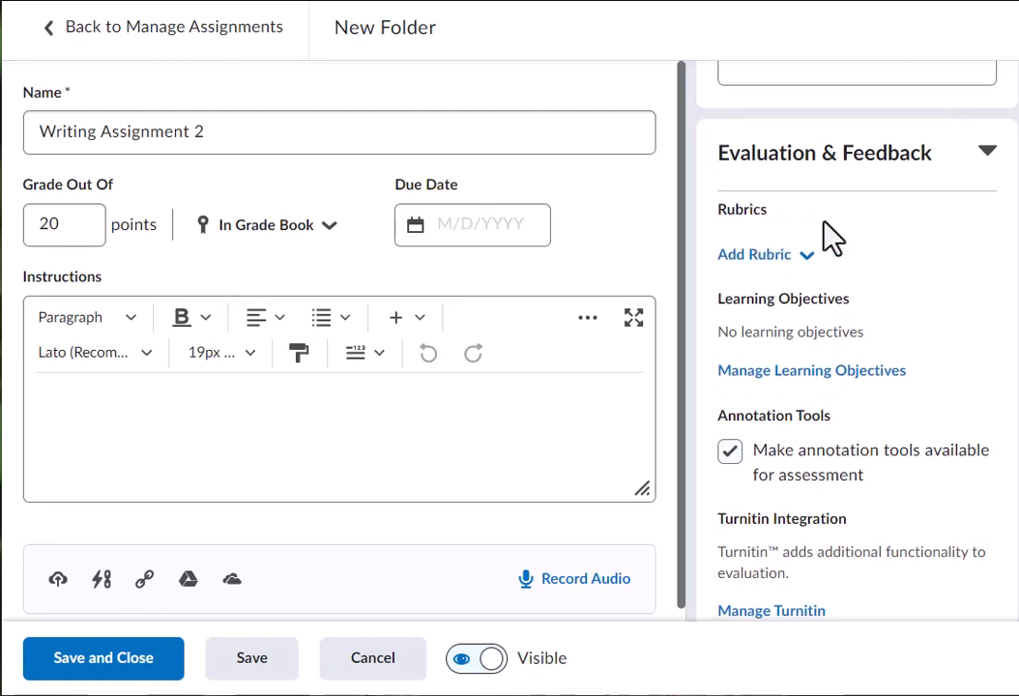
{"action": "scroll", "coordinate": [832, 240], "scroll_direction": "down", "scroll_amount": 1}
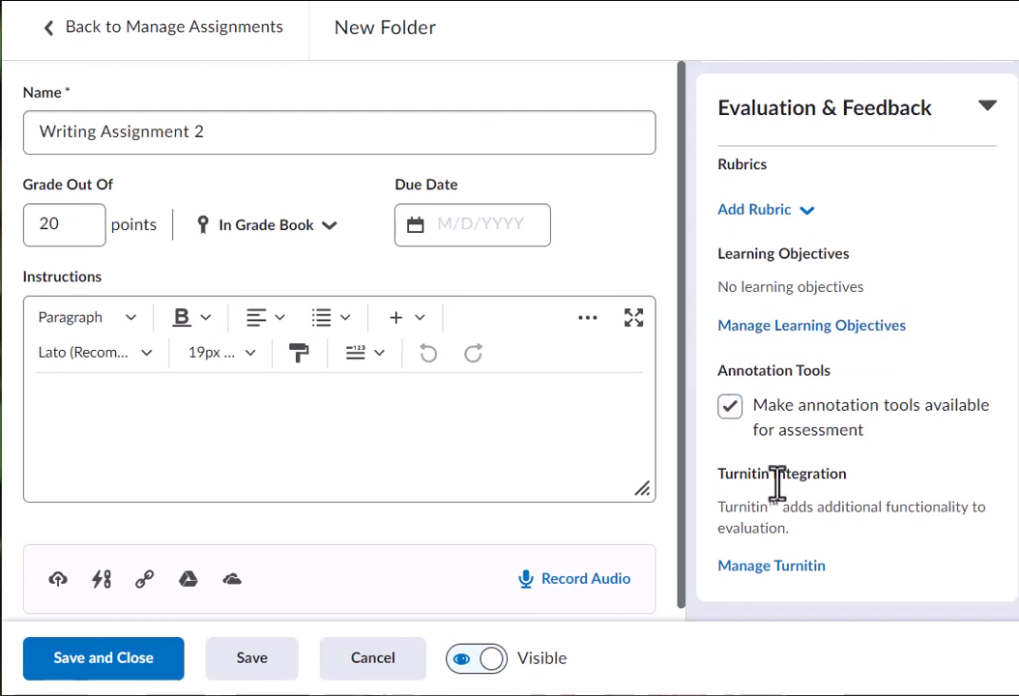
{"action": "left_click", "coordinate": [764, 570]}
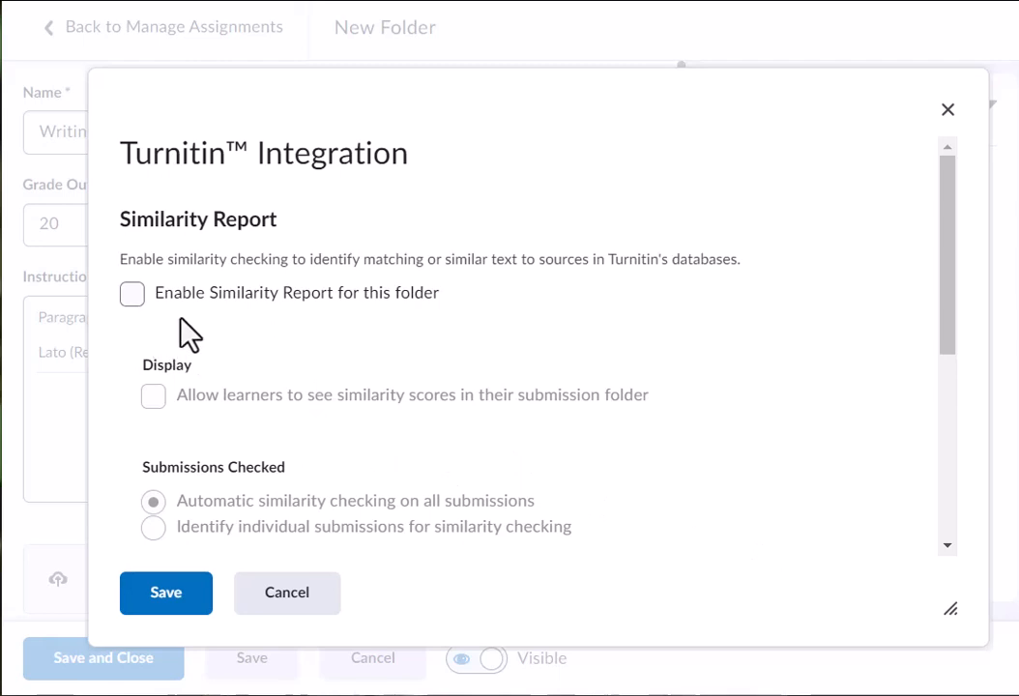
{"action": "left_click", "coordinate": [132, 294]}
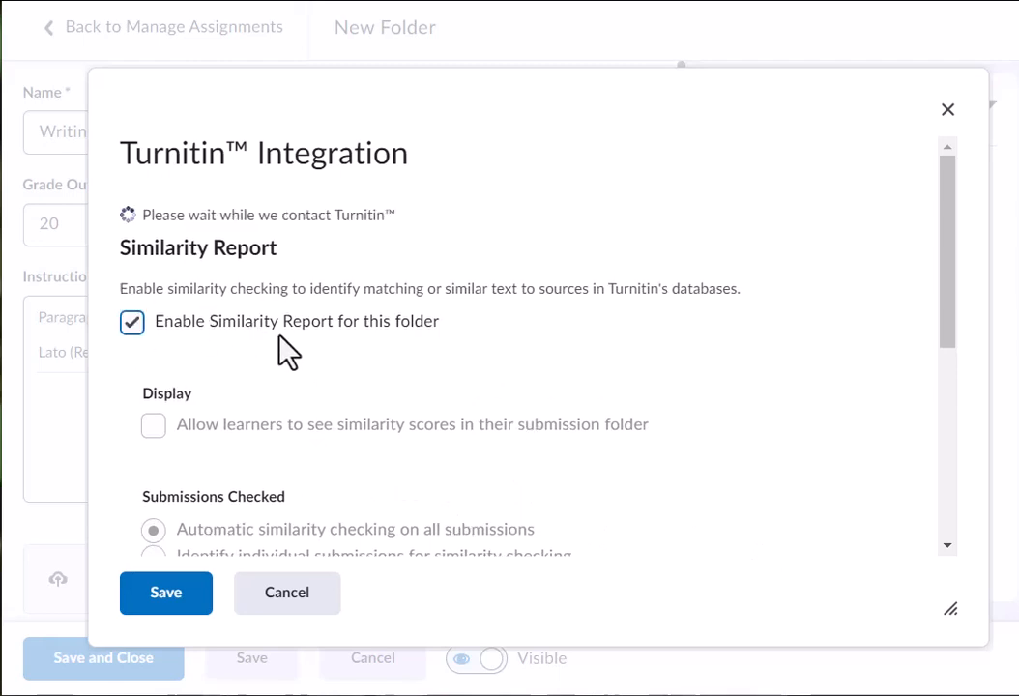
- Choose automatic similarity checking on all submissions
{"action": "scroll", "coordinate": [290, 358], "scroll_direction": "down", "scroll_amount": 2}
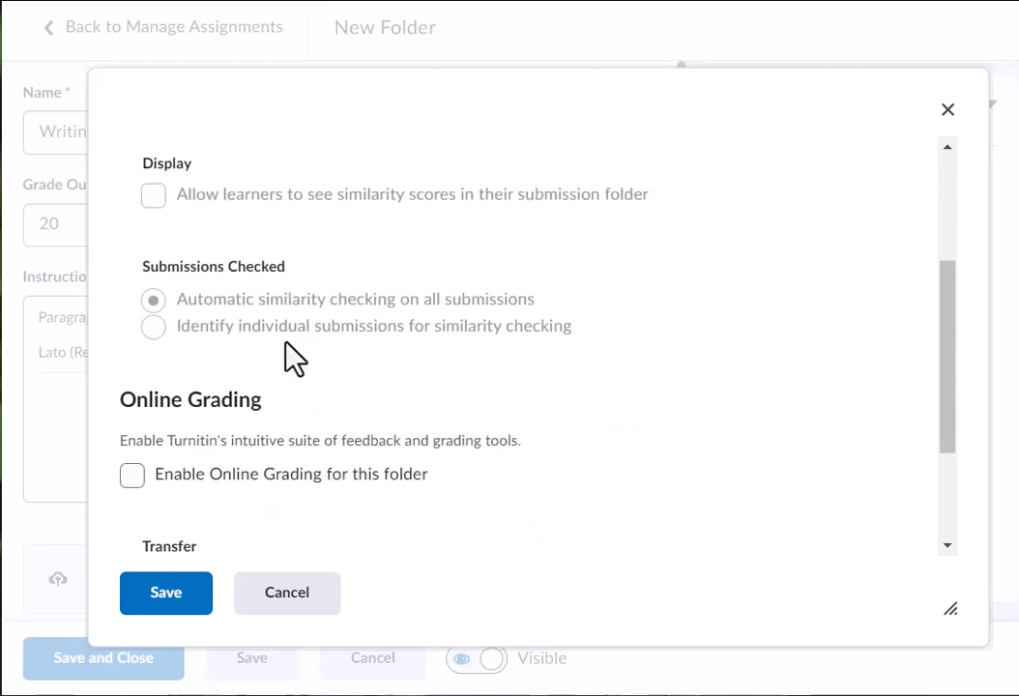
{"action": "scroll", "coordinate": [289, 354], "scroll_direction": "up", "scroll_amount": 1}
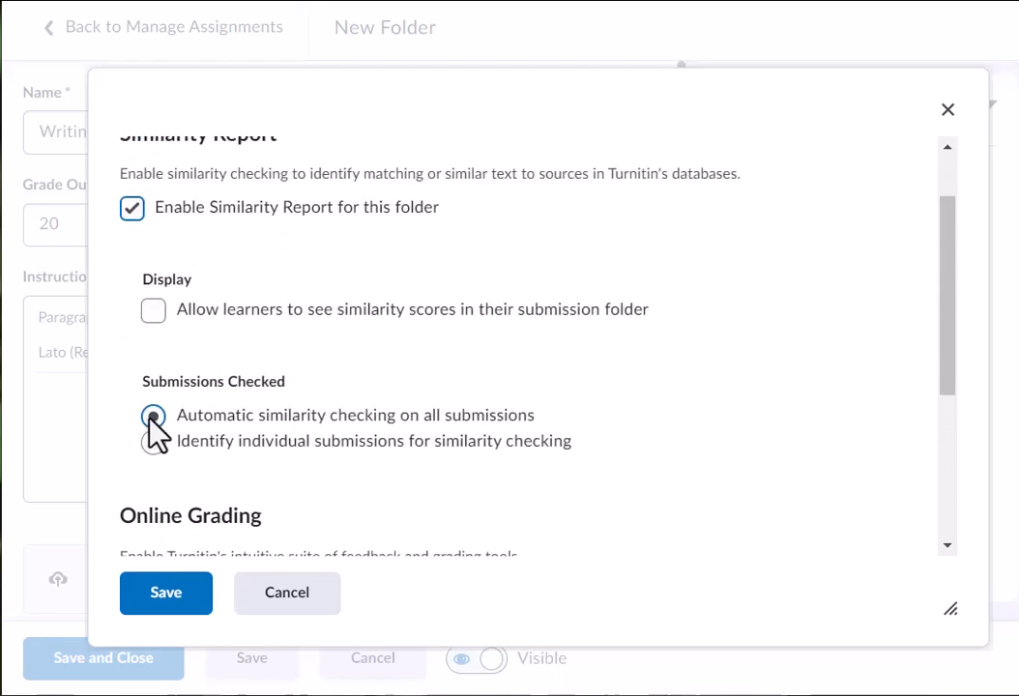
{"action": "left_click", "coordinate": [151, 419]}
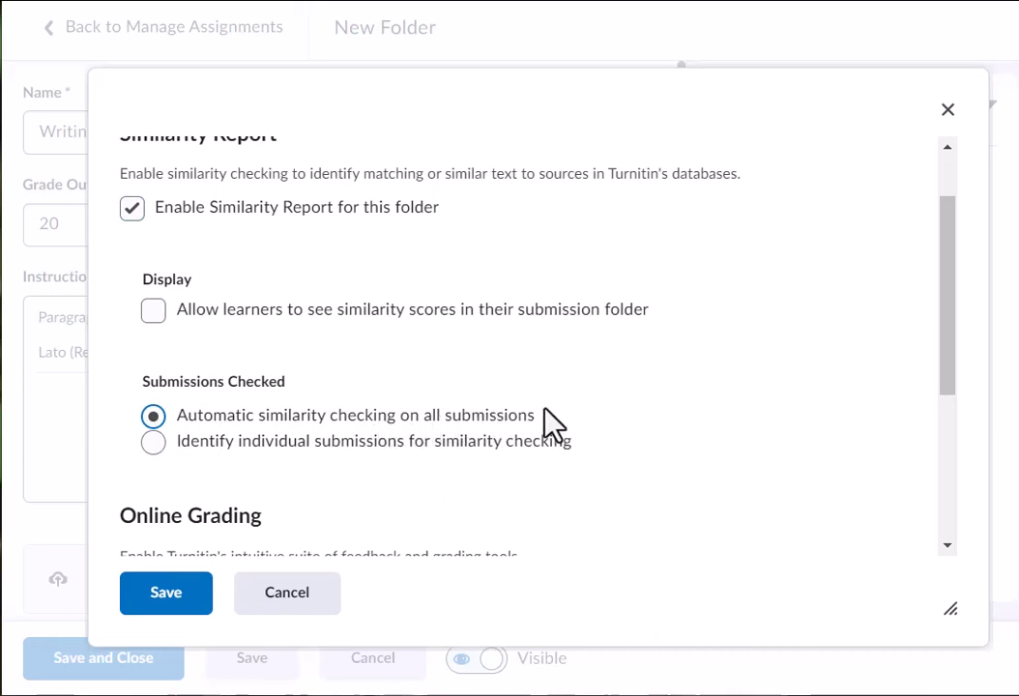
- Enable Turnitin Online Grading for this folder, accept the user agreement and save the integration settings
{"action": "scroll", "coordinate": [397, 464], "scroll_direction": "down", "scroll_amount": 1}
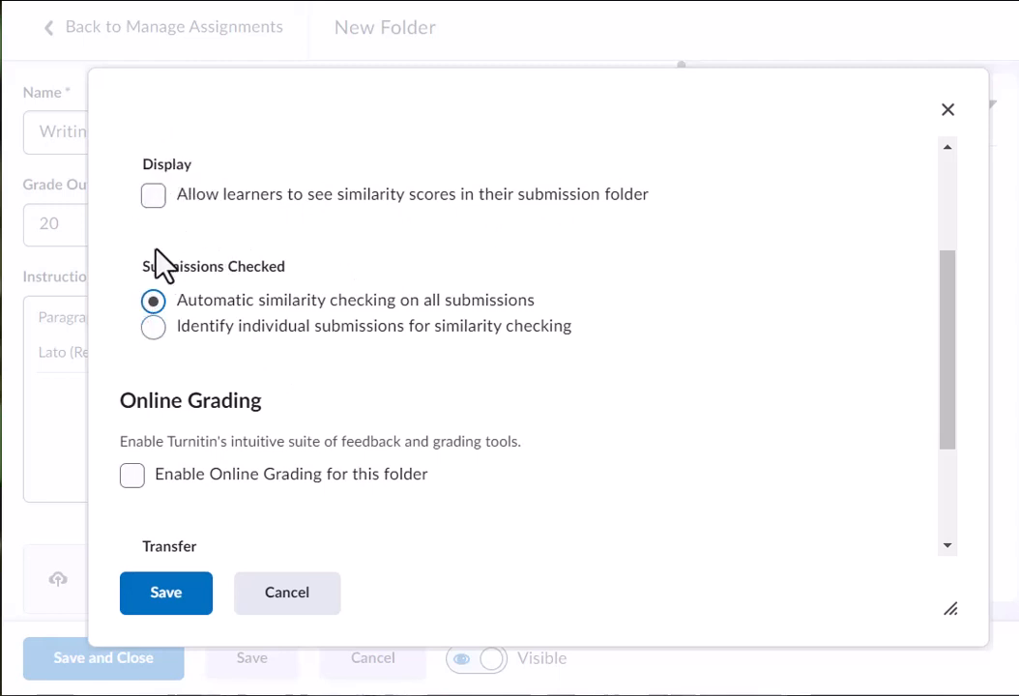
{"action": "scroll", "coordinate": [232, 336], "scroll_direction": "down", "scroll_amount": 1}
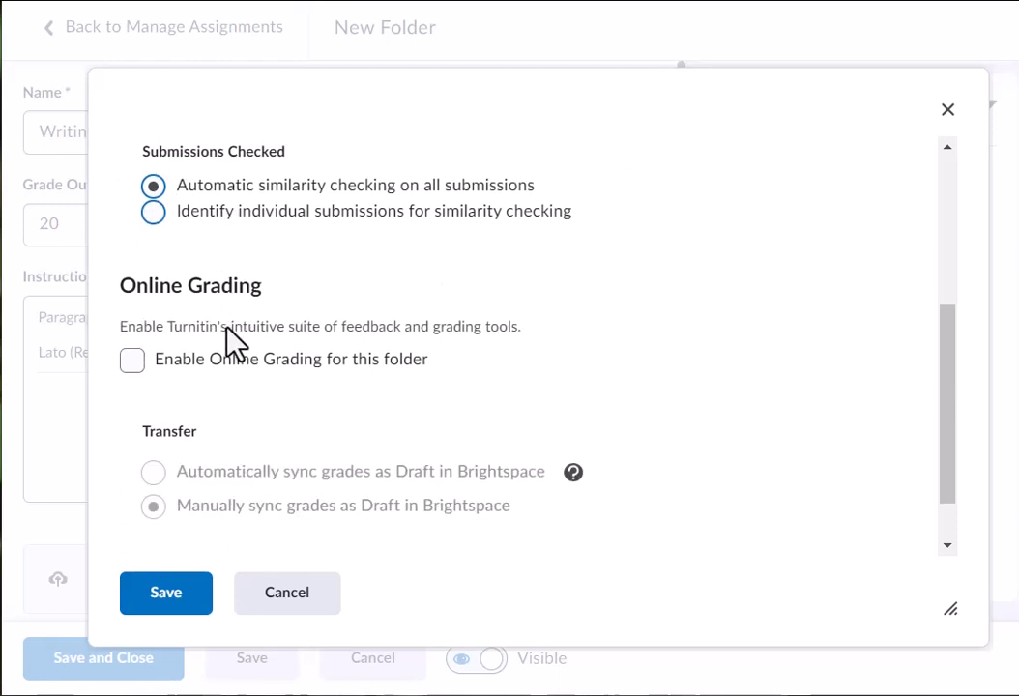
{"action": "left_click", "coordinate": [132, 361]}
{"action": "scroll", "coordinate": [276, 375], "scroll_direction": "down", "scroll_amount": 1}
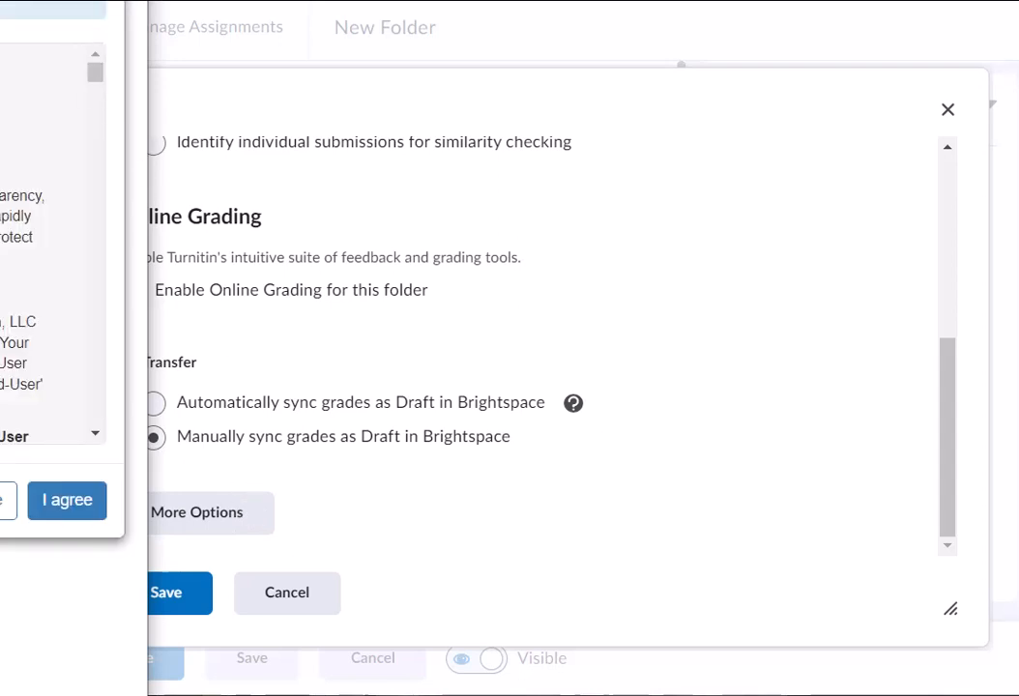
{"action": "left_click", "coordinate": [67, 509]}
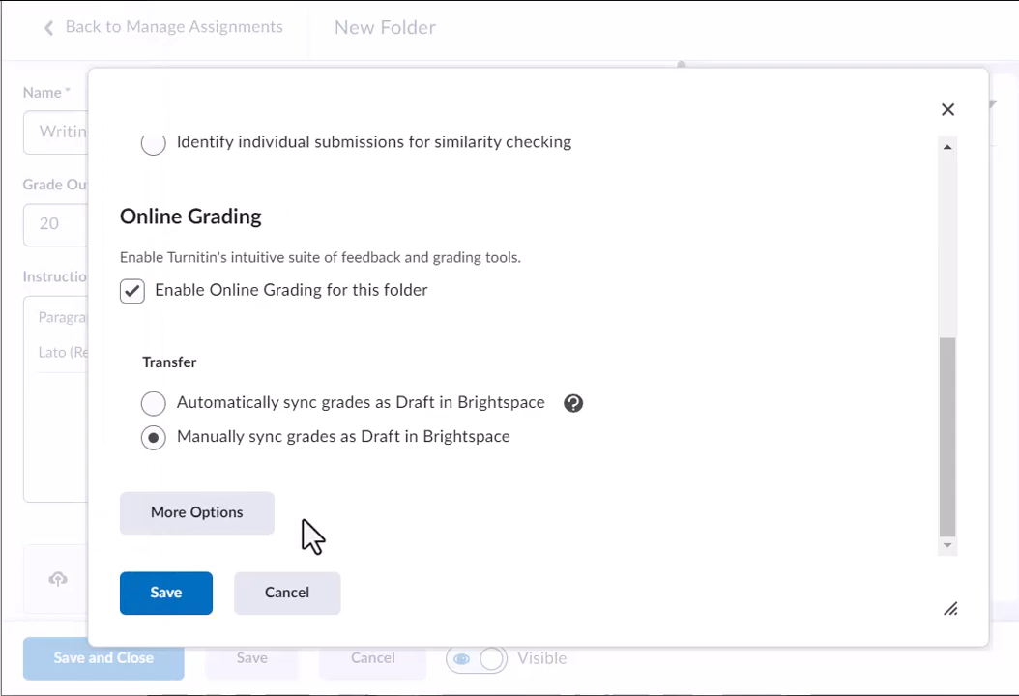
{"action": "left_click", "coordinate": [174, 591]}
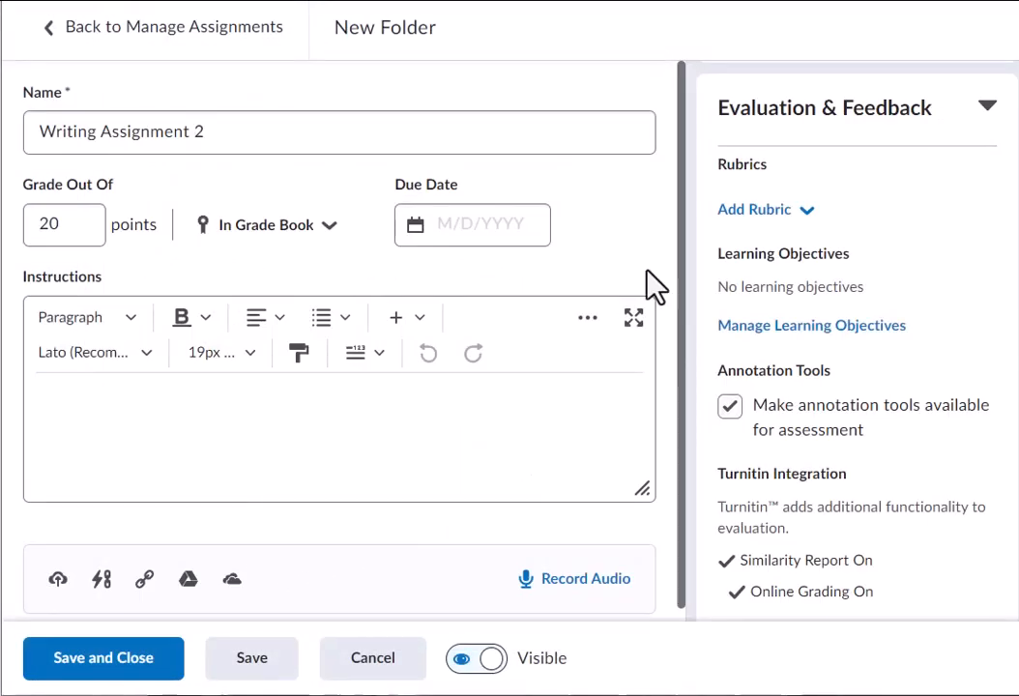
- Save the Writing Assignment 2 folder and close its editor
{"action": "scroll", "coordinate": [221, 504], "scroll_direction": "down", "scroll_amount": 1}
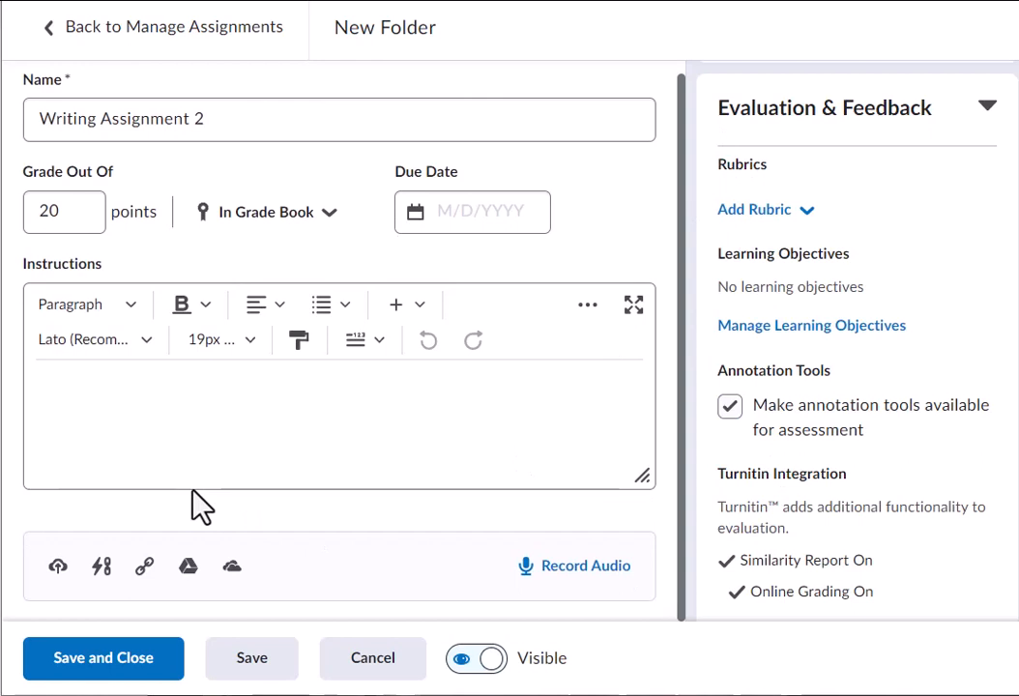
{"action": "left_click", "coordinate": [100, 666]}
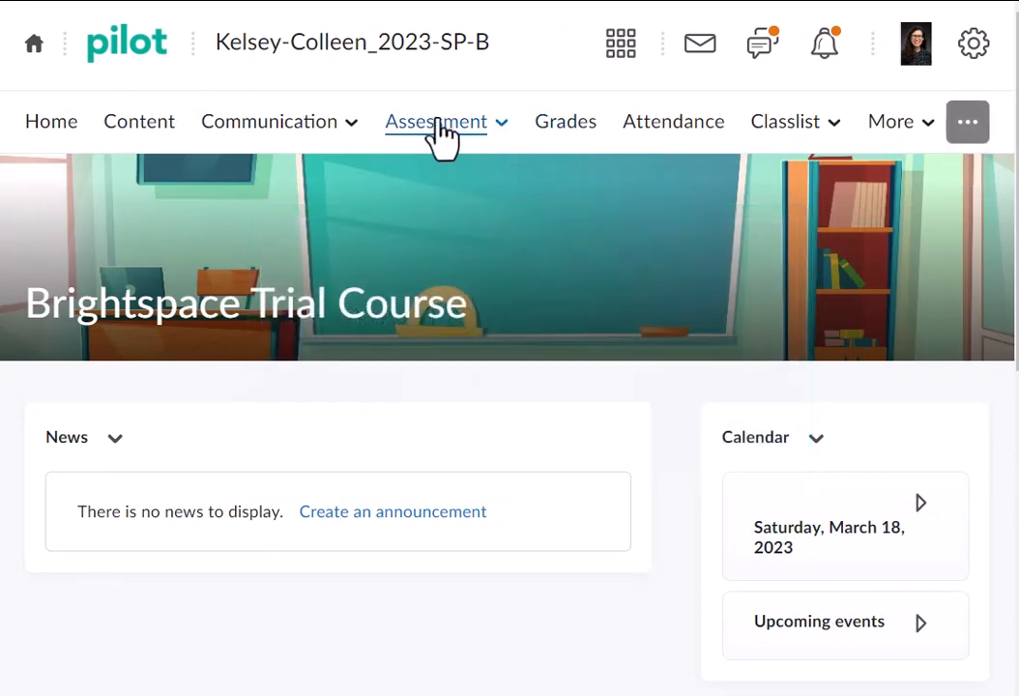
- Open the course's Rubrics page and bring the list of available rubrics into view
{"action": "left_click", "coordinate": [501, 128]}
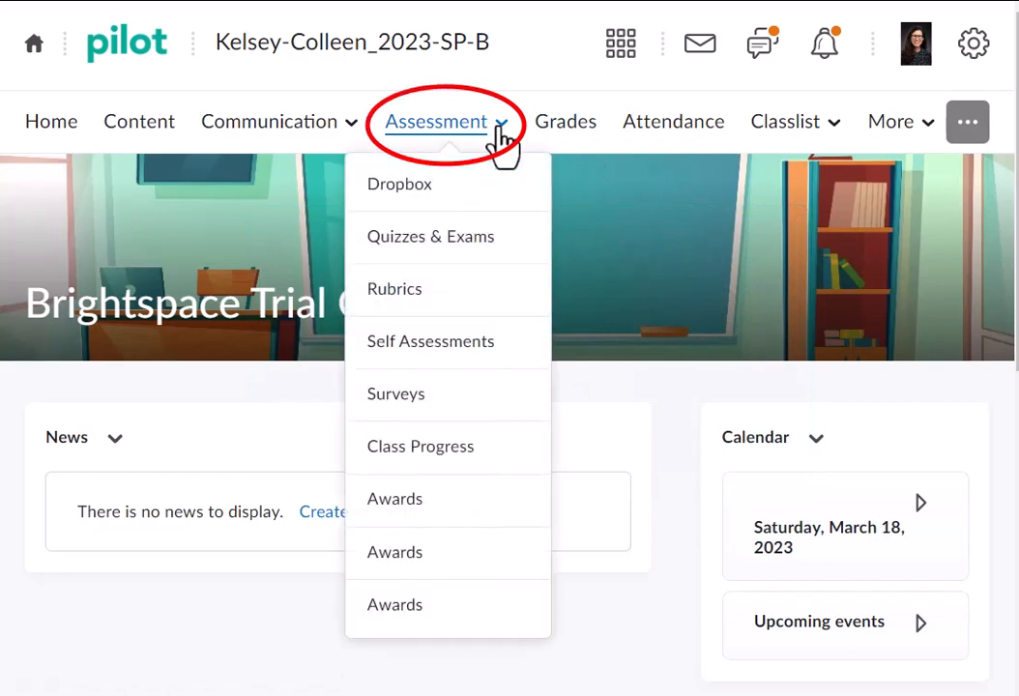
{"action": "left_click", "coordinate": [416, 302]}
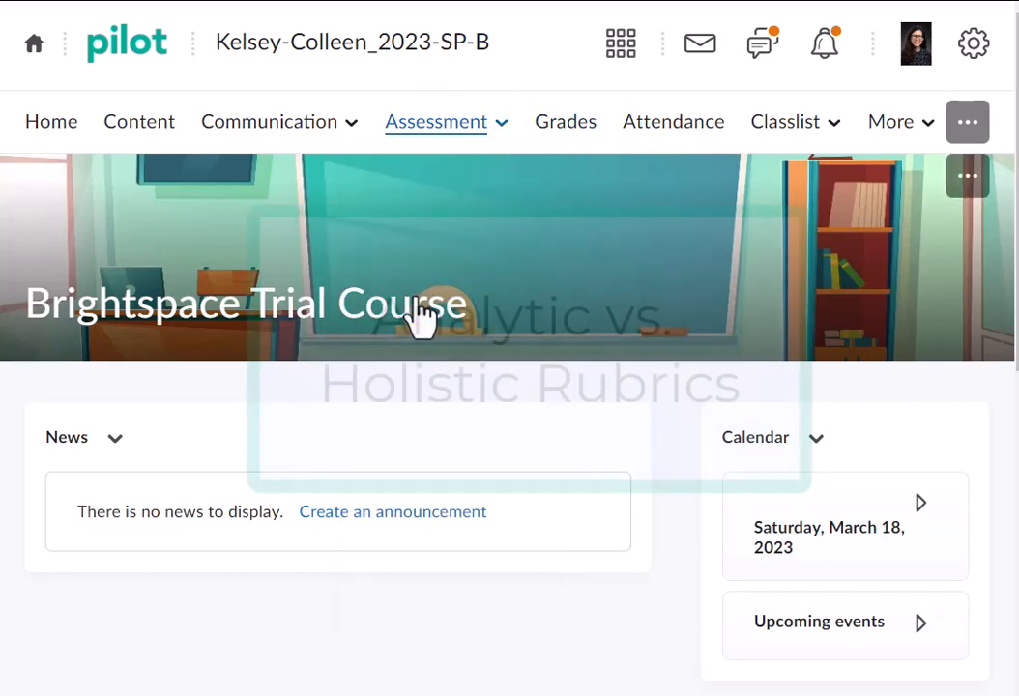
{"action": "scroll", "coordinate": [510, 387], "scroll_direction": "down", "scroll_amount": 1}
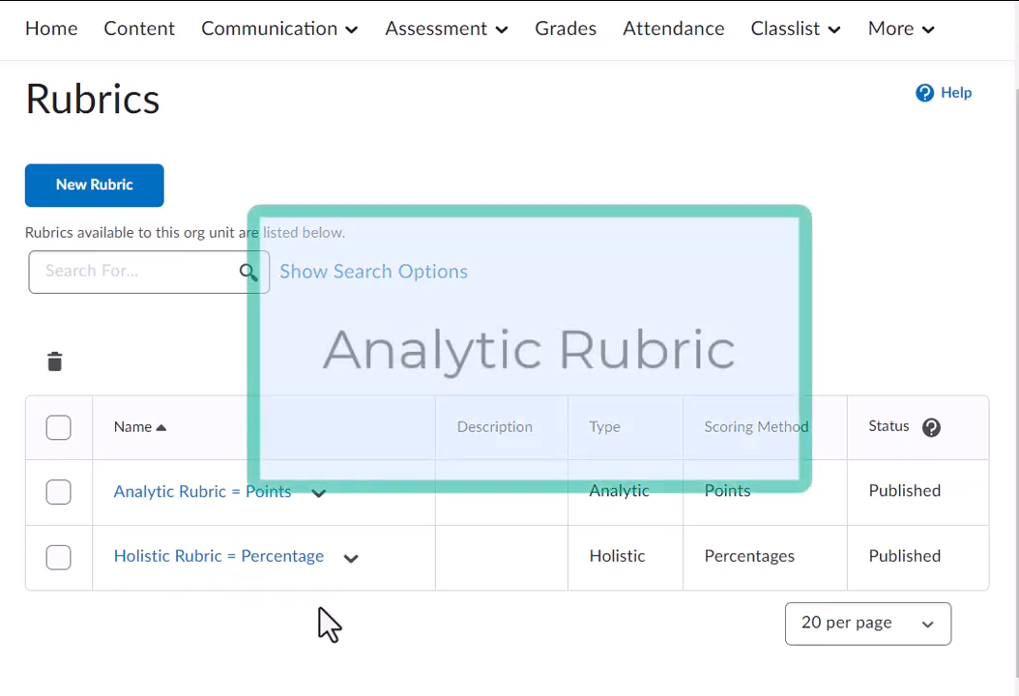
- Preview the Analytic Rubric = Points and Holistic Rubric = Percentage rubrics to compare their layouts
{"action": "left_click", "coordinate": [318, 493]}
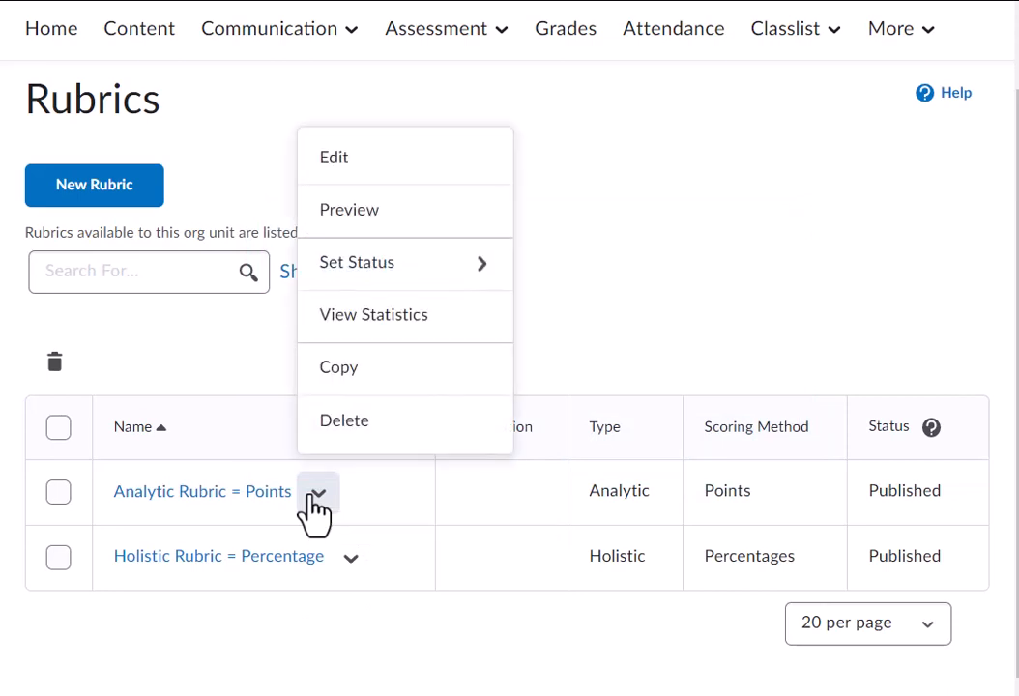
{"action": "left_click", "coordinate": [358, 223]}
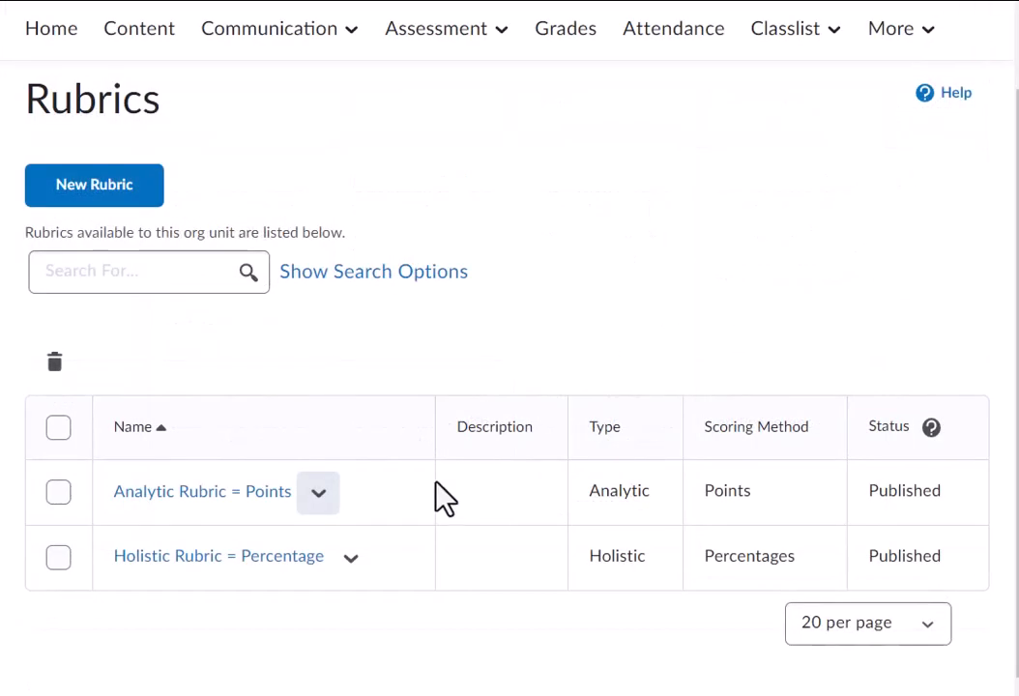
{"action": "left_click", "coordinate": [351, 559]}
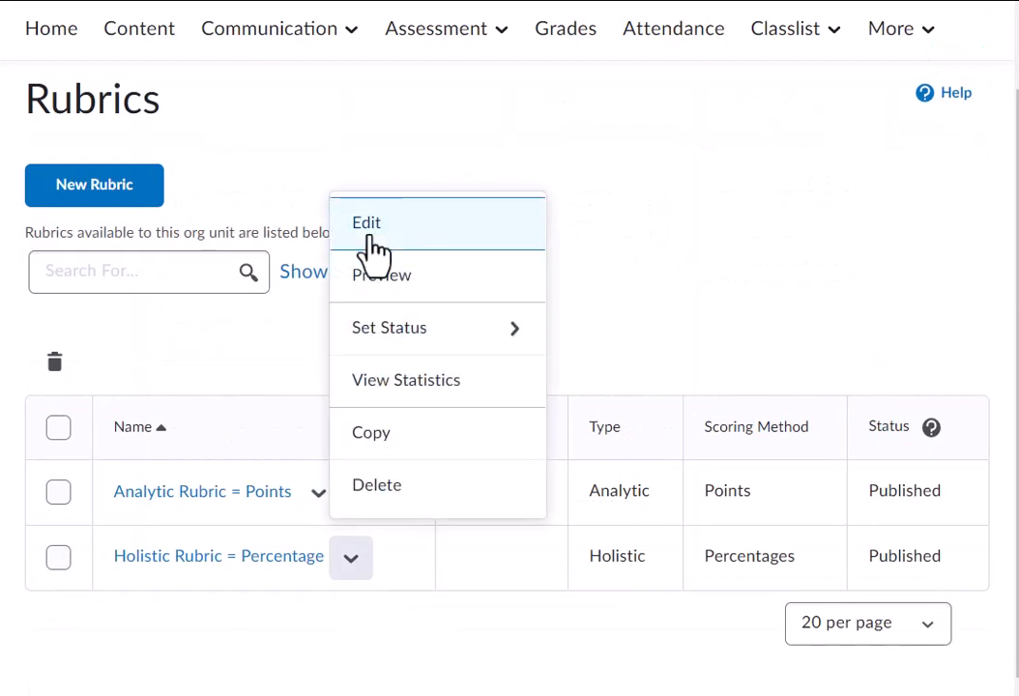
{"action": "left_click", "coordinate": [382, 277]}
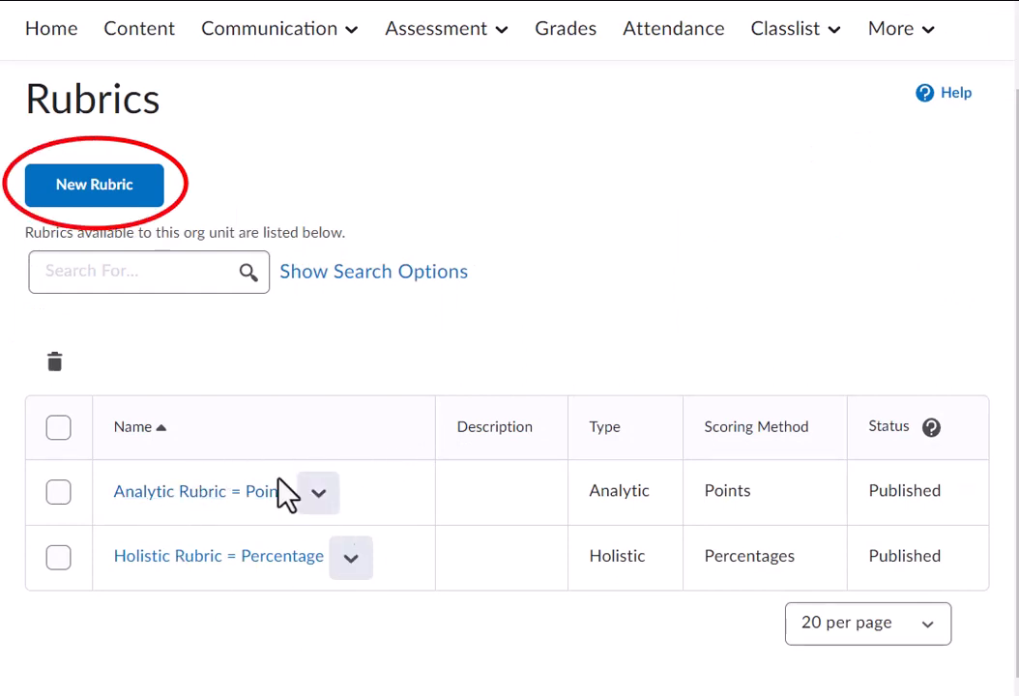
- Create a new holistic rubric named Writing Rubric and rename its Level 4 to Excellent
{"action": "left_click", "coordinate": [94, 194]}
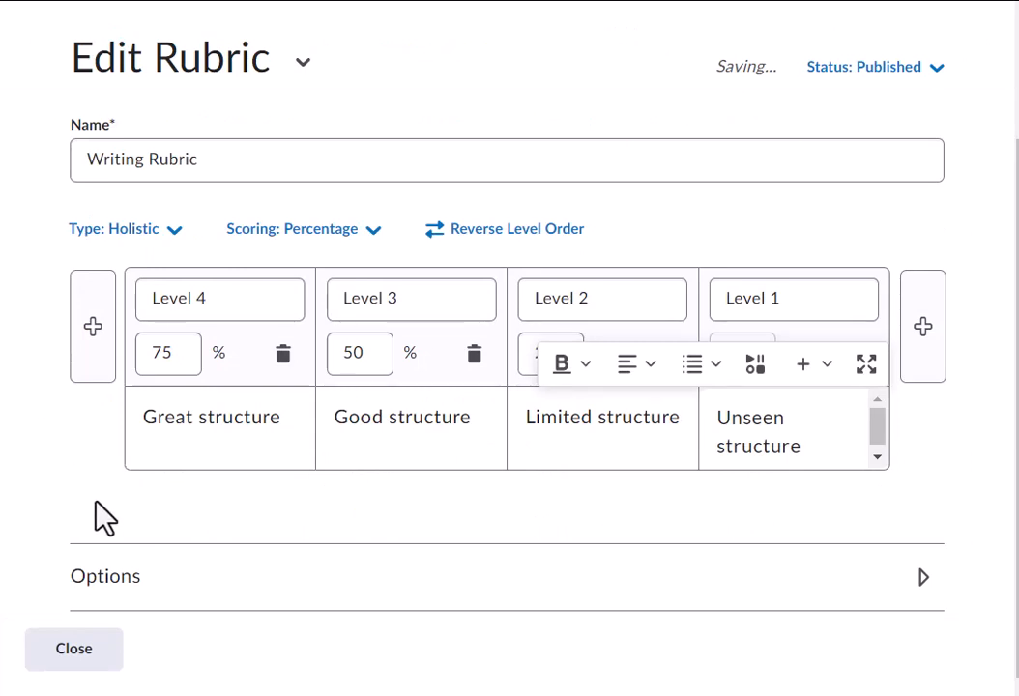
{"action": "left_click", "coordinate": [102, 160]}
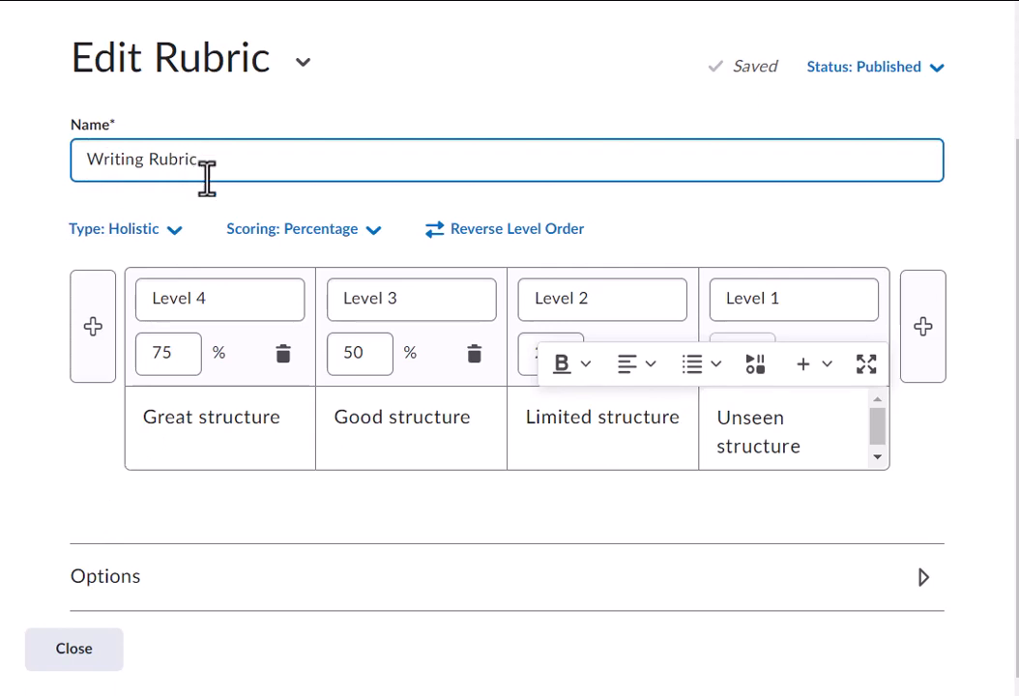
{"action": "left_click", "coordinate": [198, 298]}
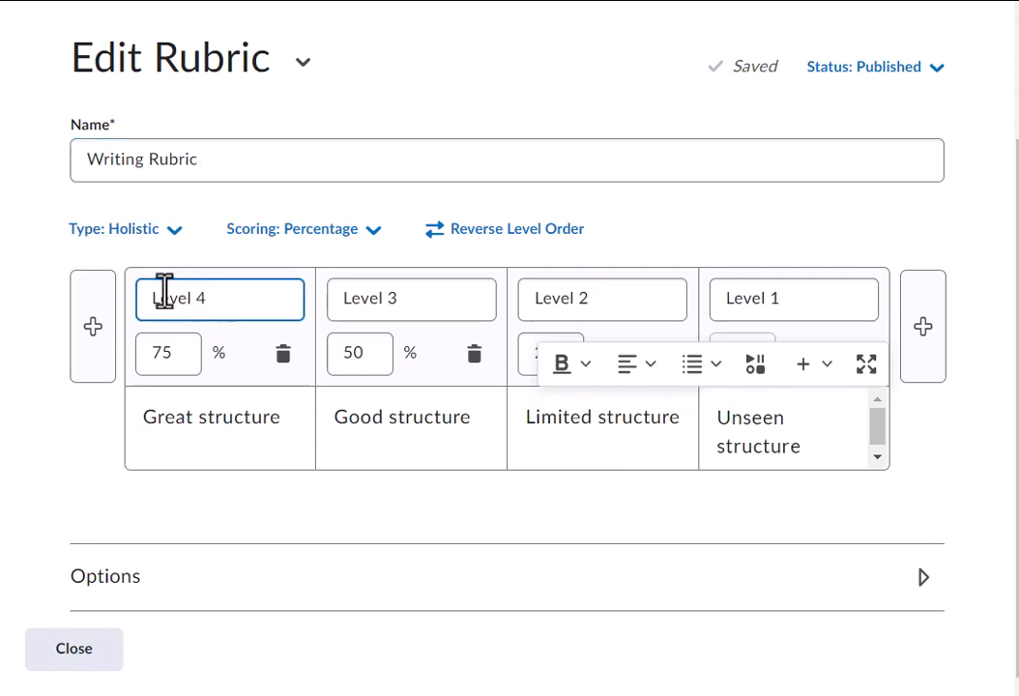
{"action": "left_click_drag", "start_coordinate": [152, 300], "coordinate": [251, 303]}
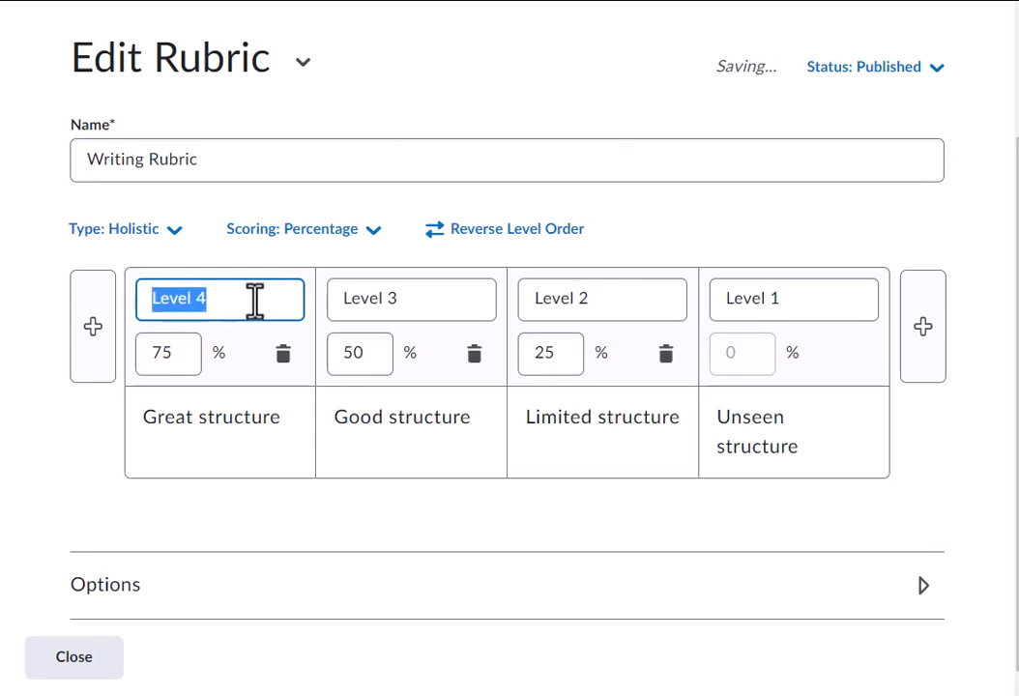
{"action": "type", "text": "Excellent"}
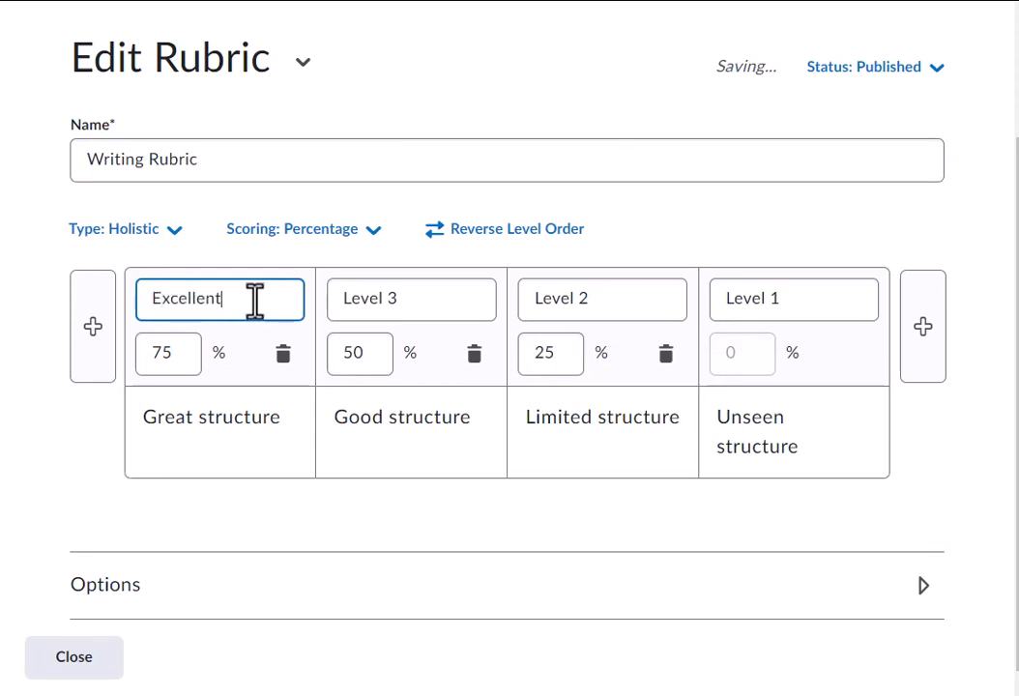
{"action": "left_click", "coordinate": [198, 435]}
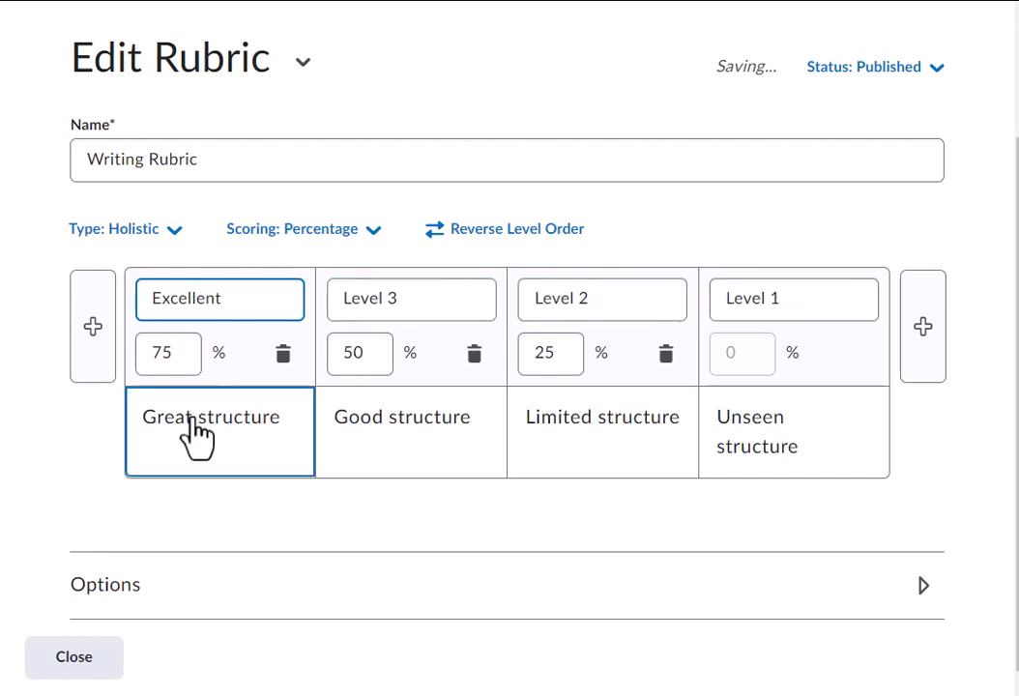
{"action": "left_click", "coordinate": [159, 441]}
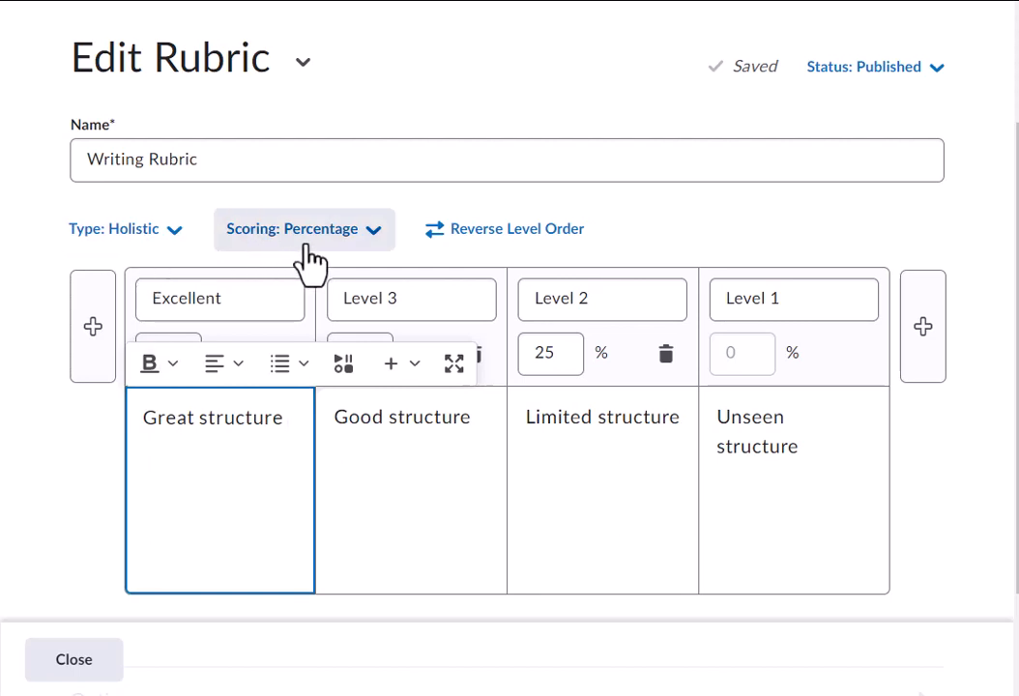
{"action": "left_click", "coordinate": [76, 548]}
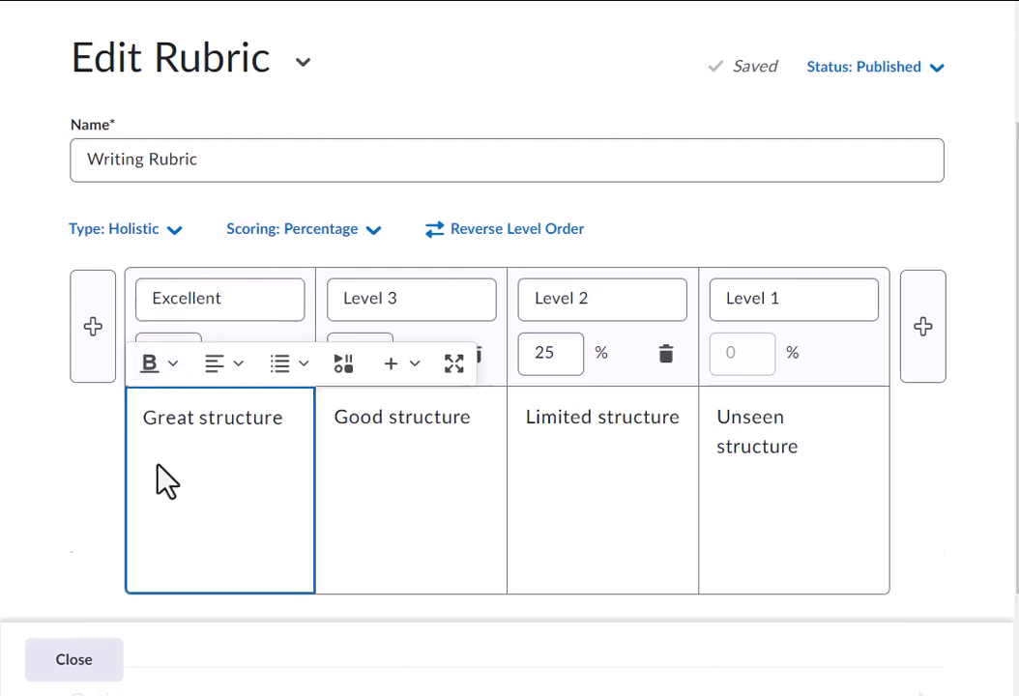
- Set the Excellent level's score to 85%
{"action": "left_click", "coordinate": [184, 353]}
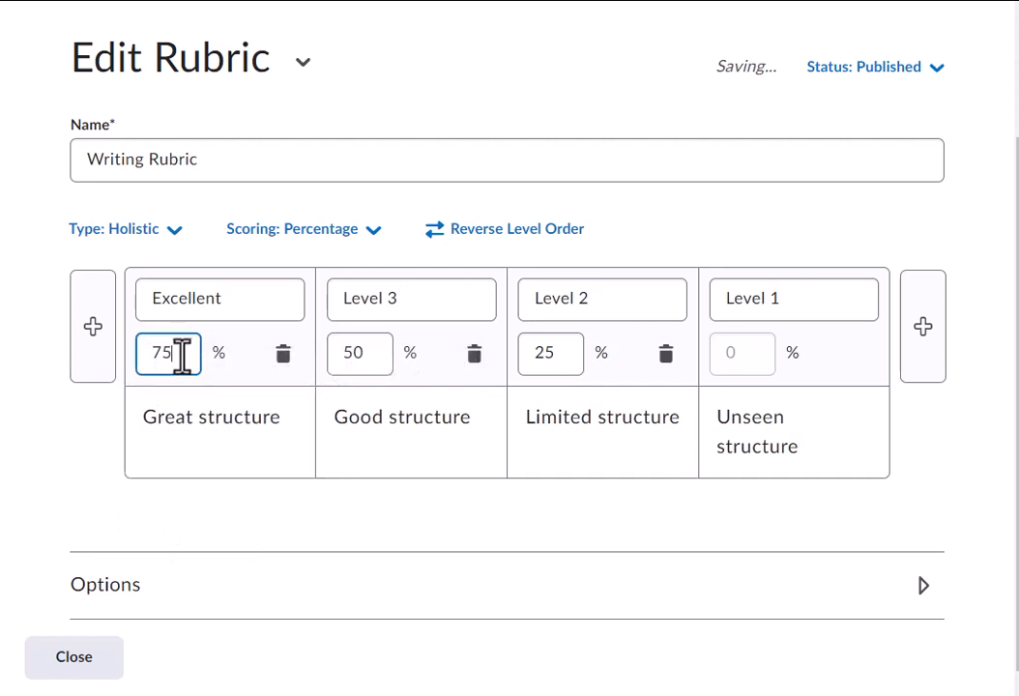
{"action": "left_click_drag", "start_coordinate": [182, 356], "coordinate": [143, 354]}
{"action": "left_click", "coordinate": [147, 353]}
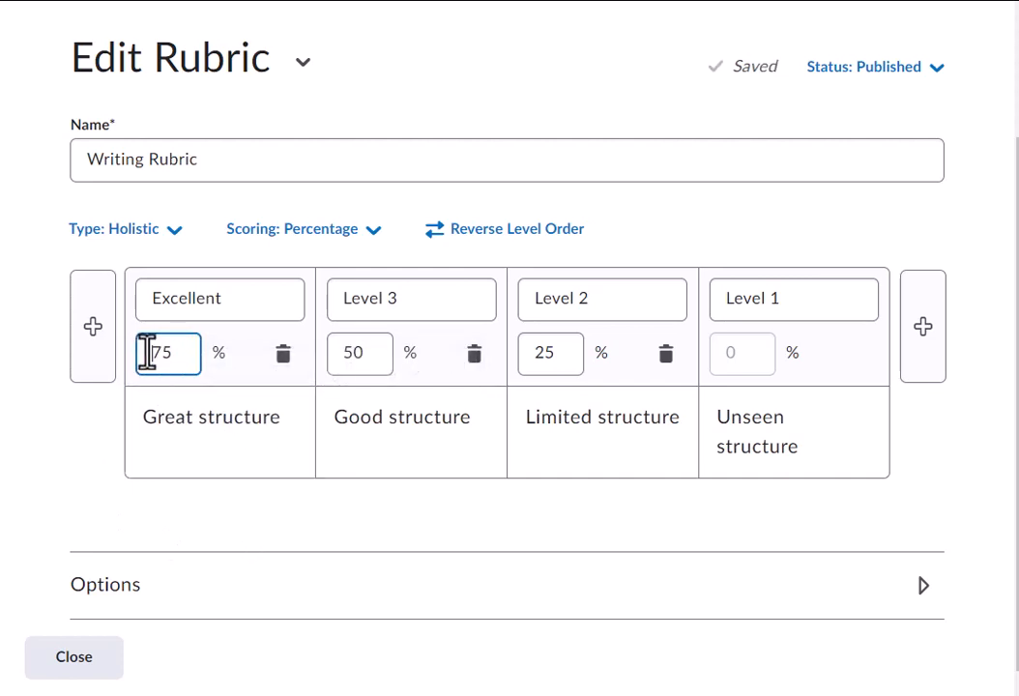
{"action": "left_click_drag", "start_coordinate": [178, 353], "coordinate": [150, 353]}
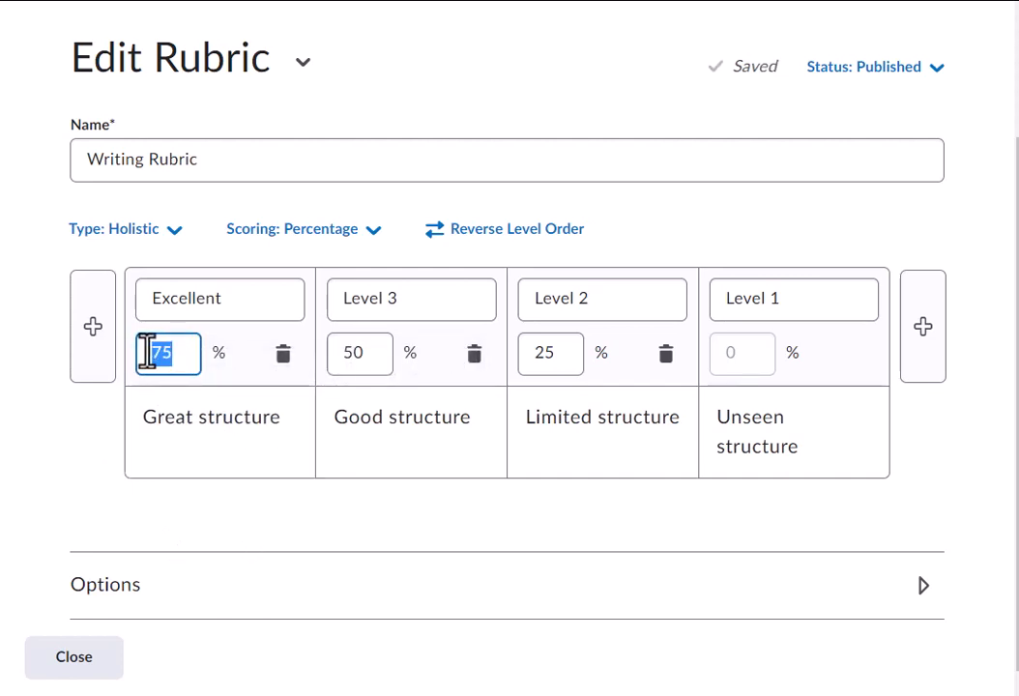
{"action": "type", "text": "85"}
{"action": "left_click", "coordinate": [170, 418]}
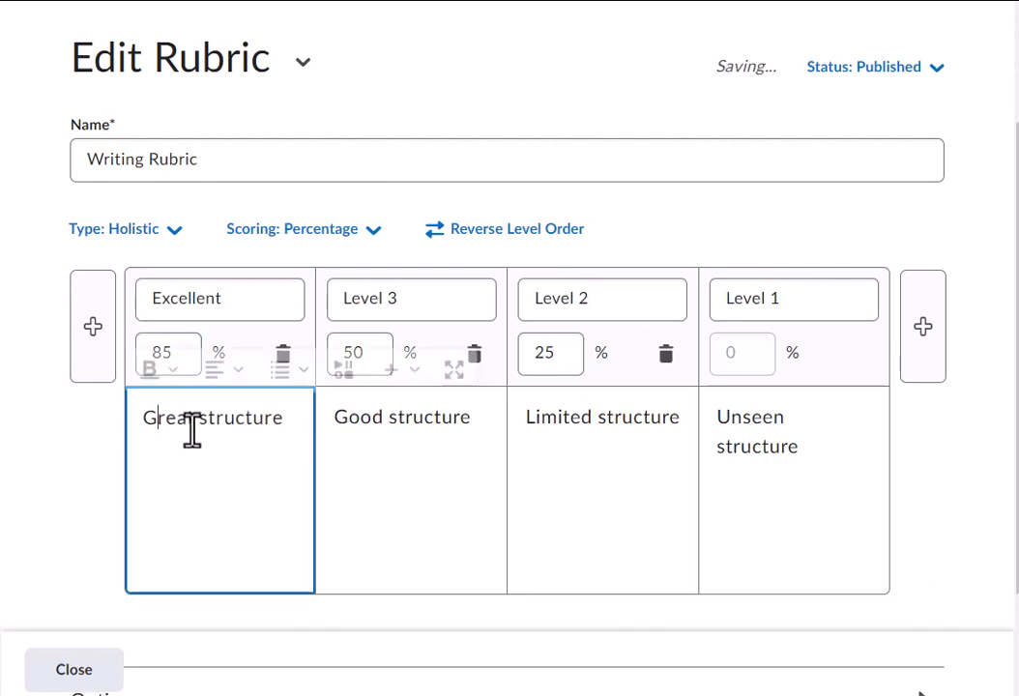
{"action": "left_click", "coordinate": [105, 488]}
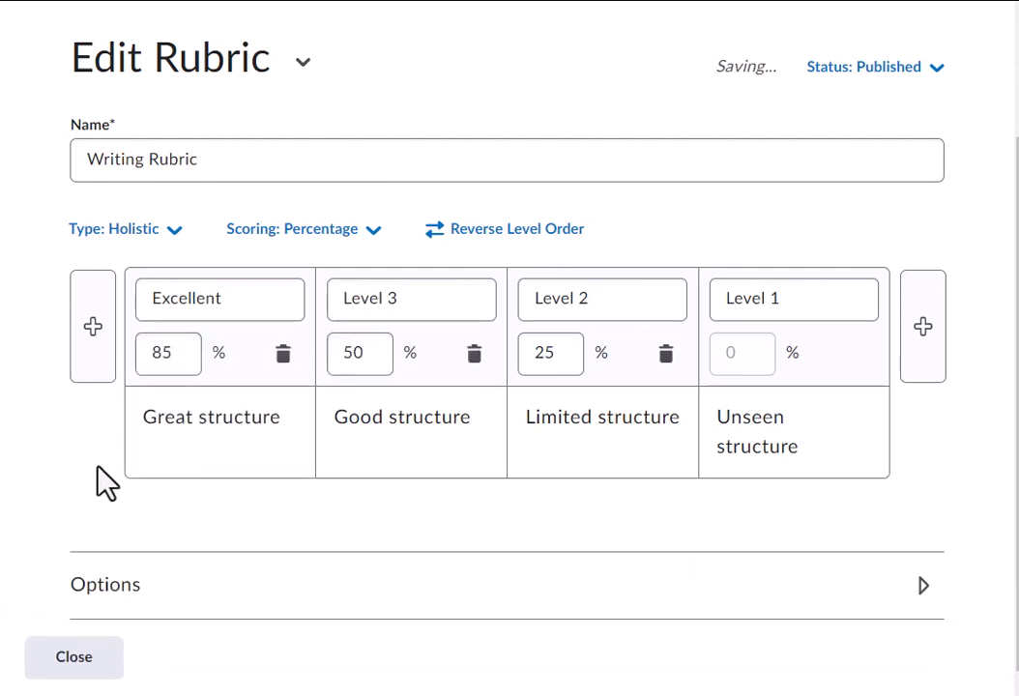
- Change the Writing Rubric's type to Analytic and close the editor to return to the rubrics list
{"action": "left_click", "coordinate": [168, 234]}
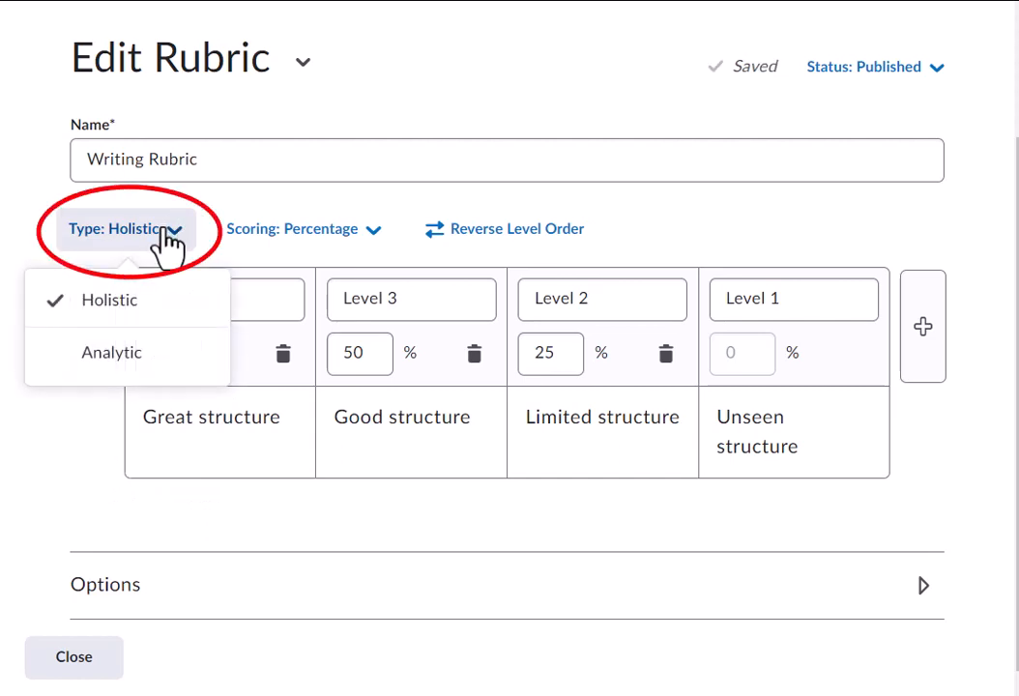
{"action": "left_click", "coordinate": [148, 360]}
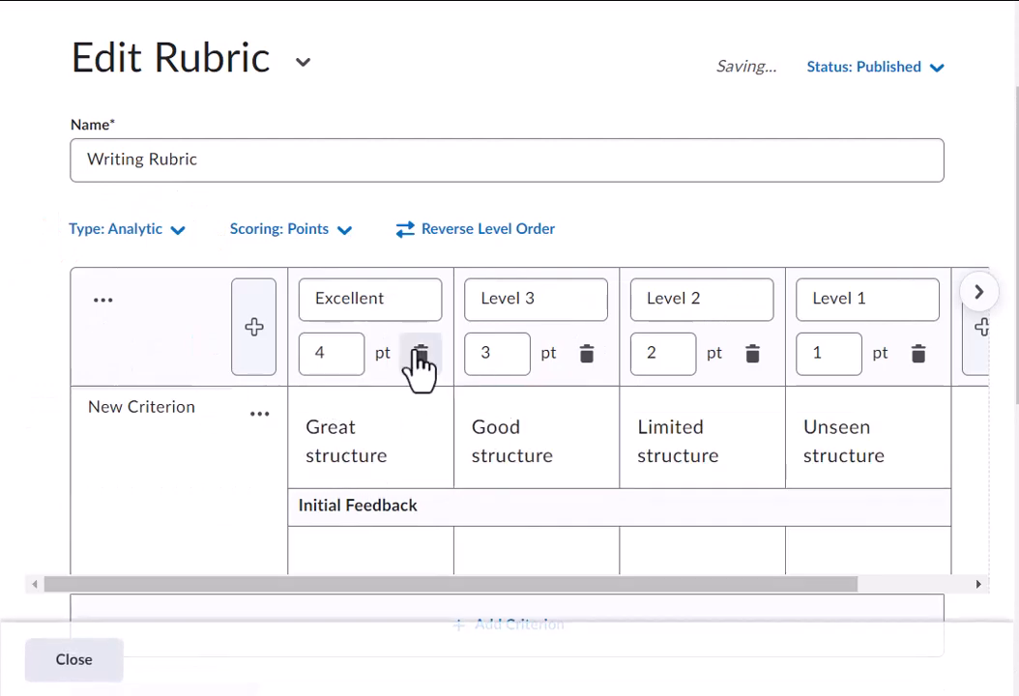
{"action": "scroll", "coordinate": [519, 437], "scroll_direction": "down", "scroll_amount": 3}
{"action": "scroll", "coordinate": [522, 441], "scroll_direction": "up", "scroll_amount": 3}
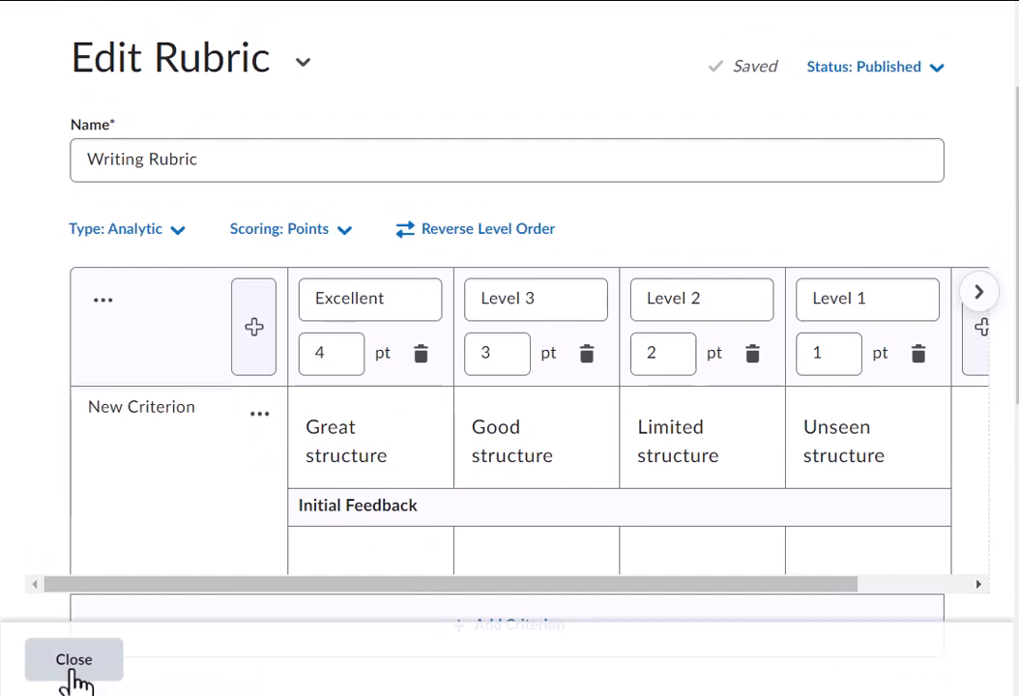
{"action": "left_click", "coordinate": [67, 674]}
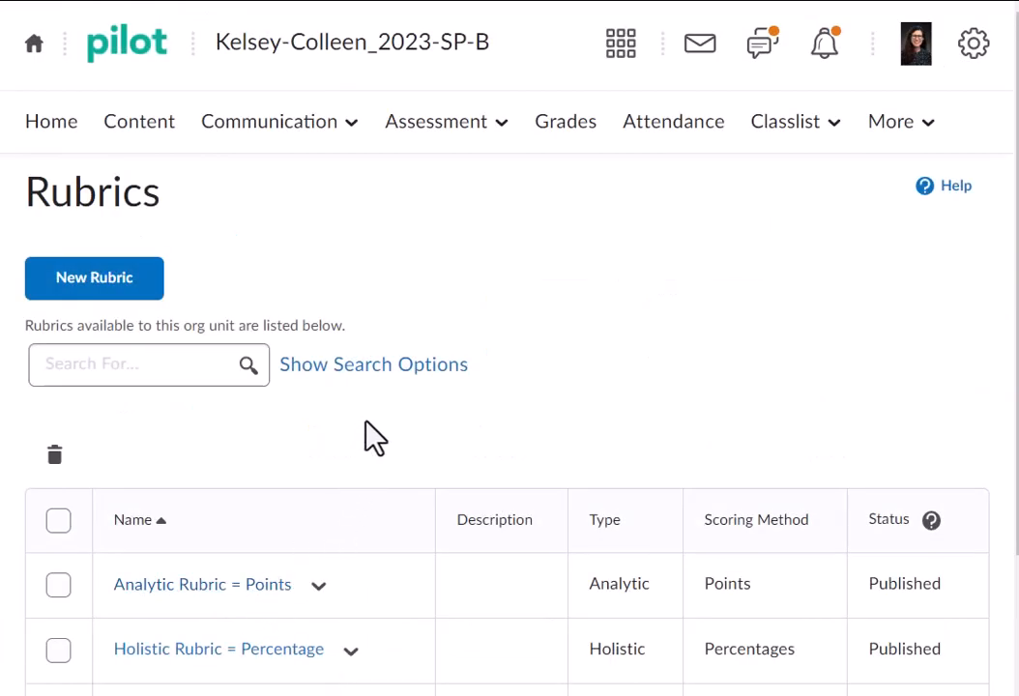
{"action": "scroll", "coordinate": [366, 423], "scroll_direction": "down", "scroll_amount": 3}
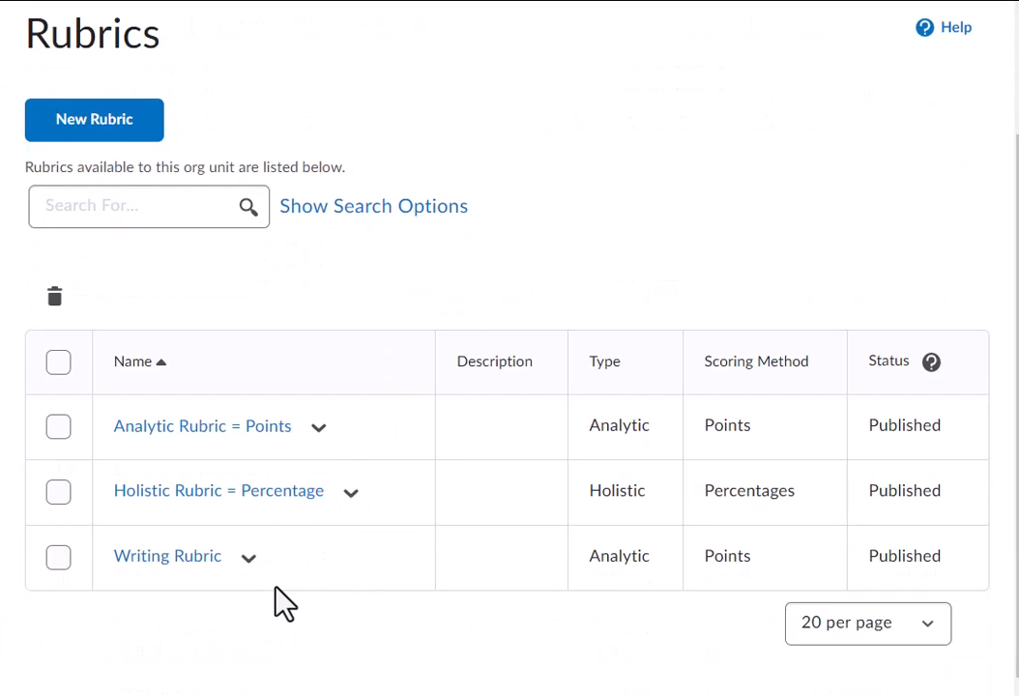
{"action": "left_click", "coordinate": [56, 558]}
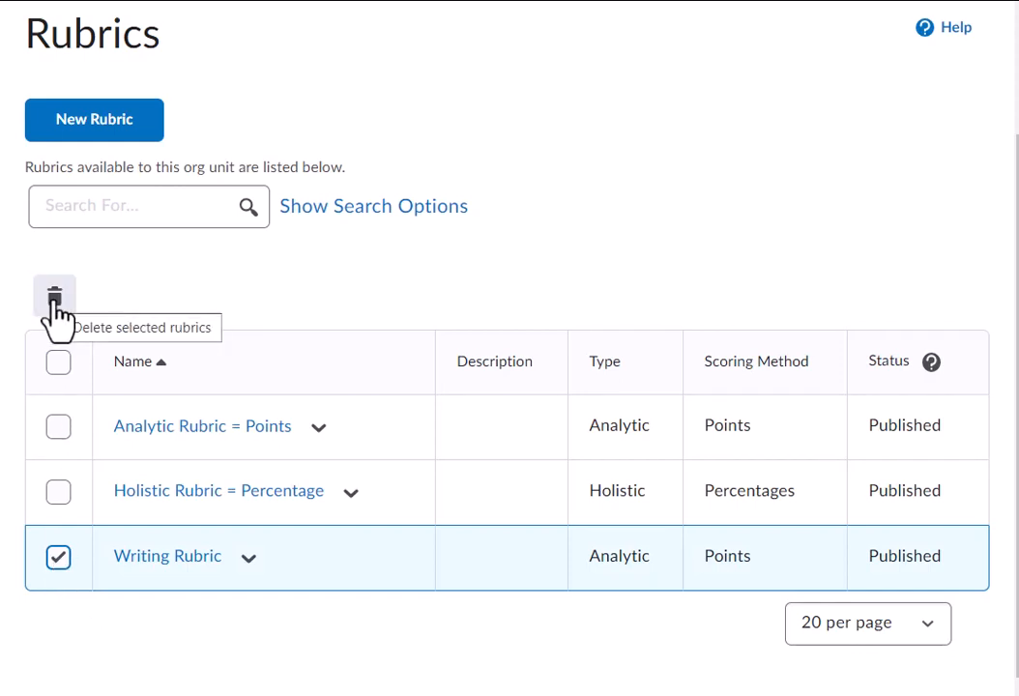
{"action": "left_click", "coordinate": [60, 561]}
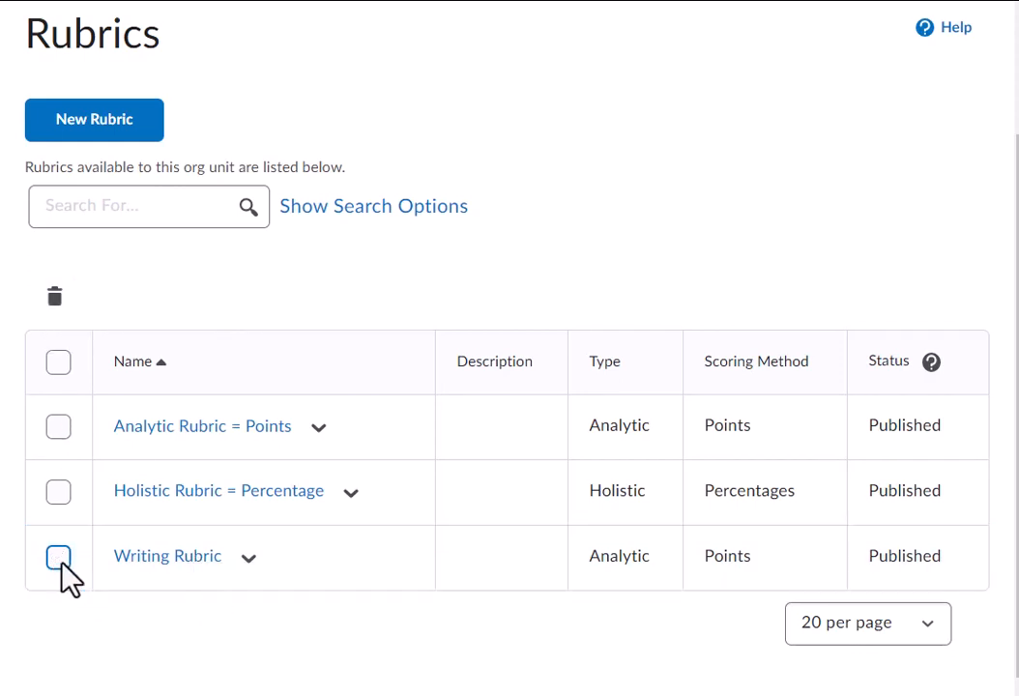
{"action": "left_click", "coordinate": [250, 561]}
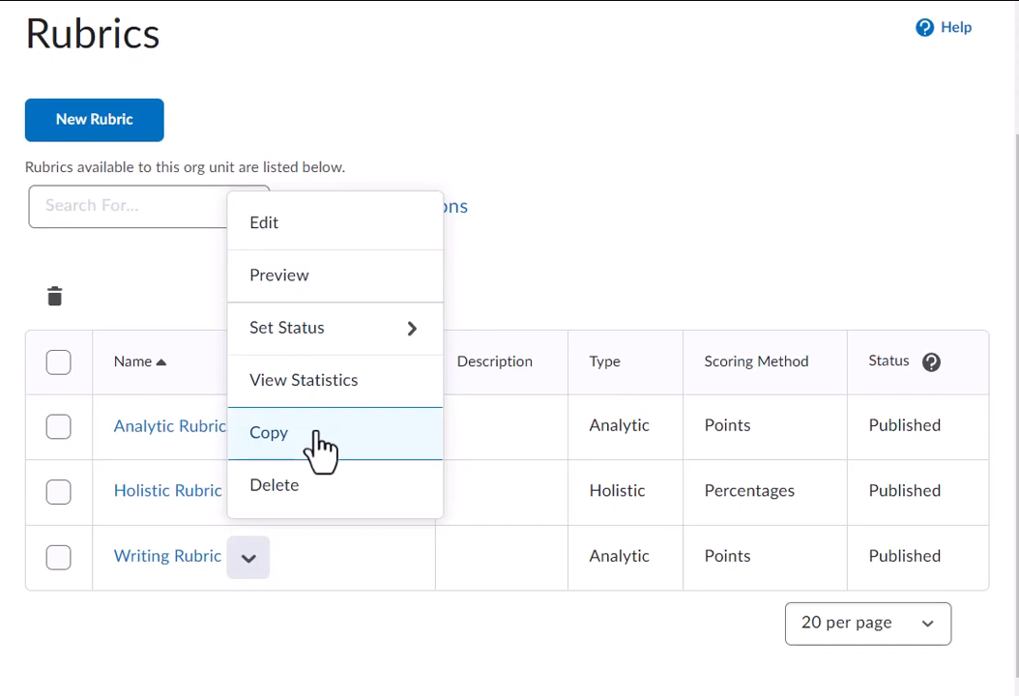
{"action": "left_click", "coordinate": [334, 630]}
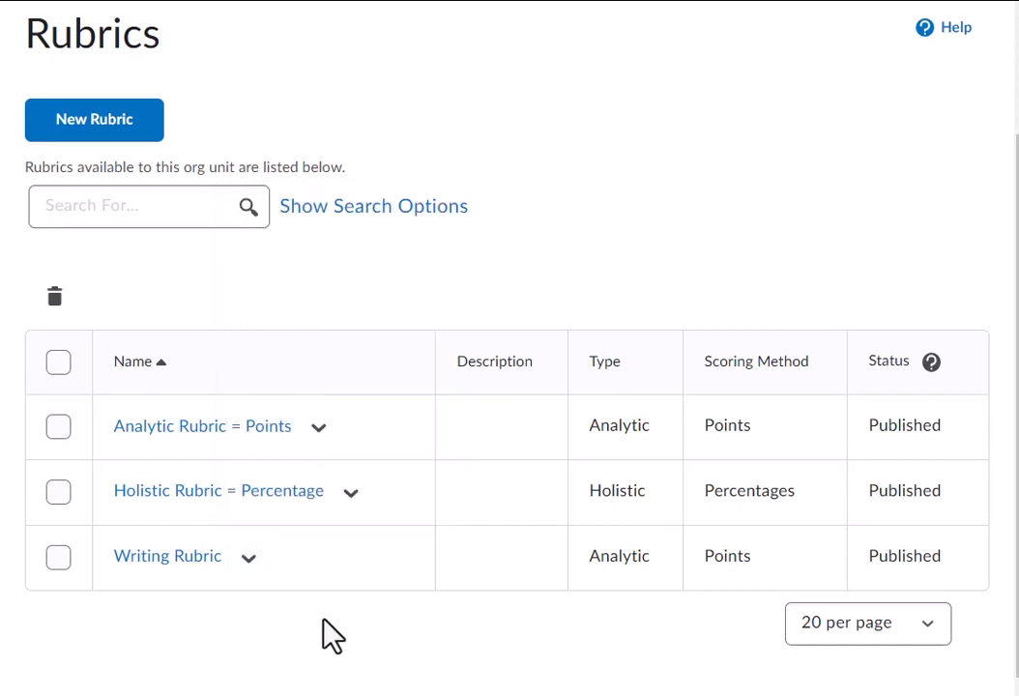